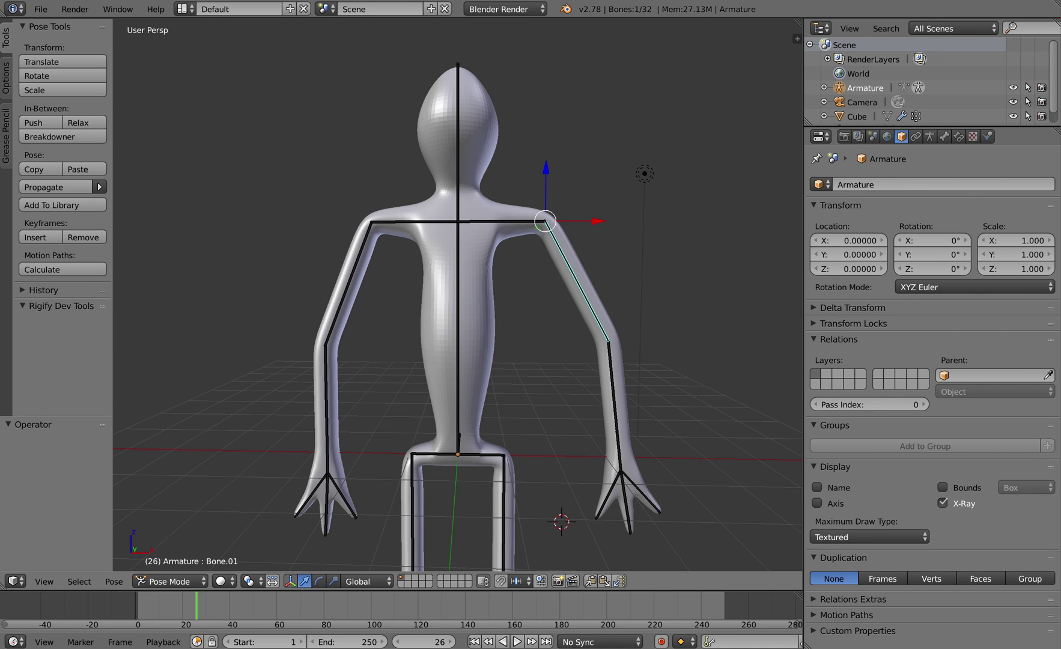
- Start rotating the upper-arm bone with R to test how the mesh arm deforms
key("r")
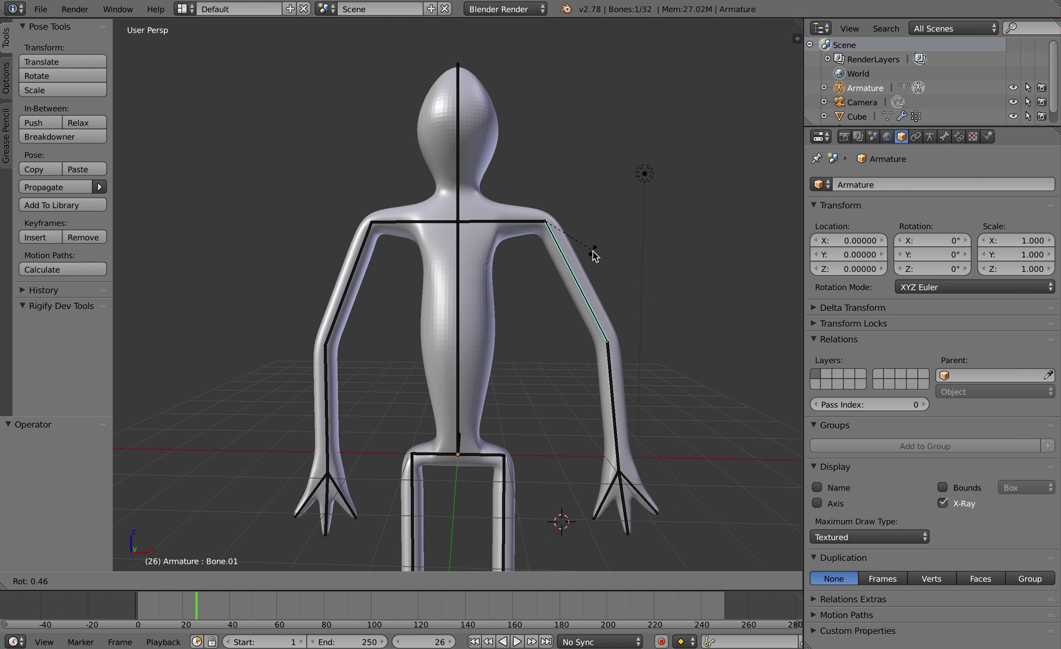
- Confirm the bone rotation, then reload the default start-up file
left_click(593, 255)
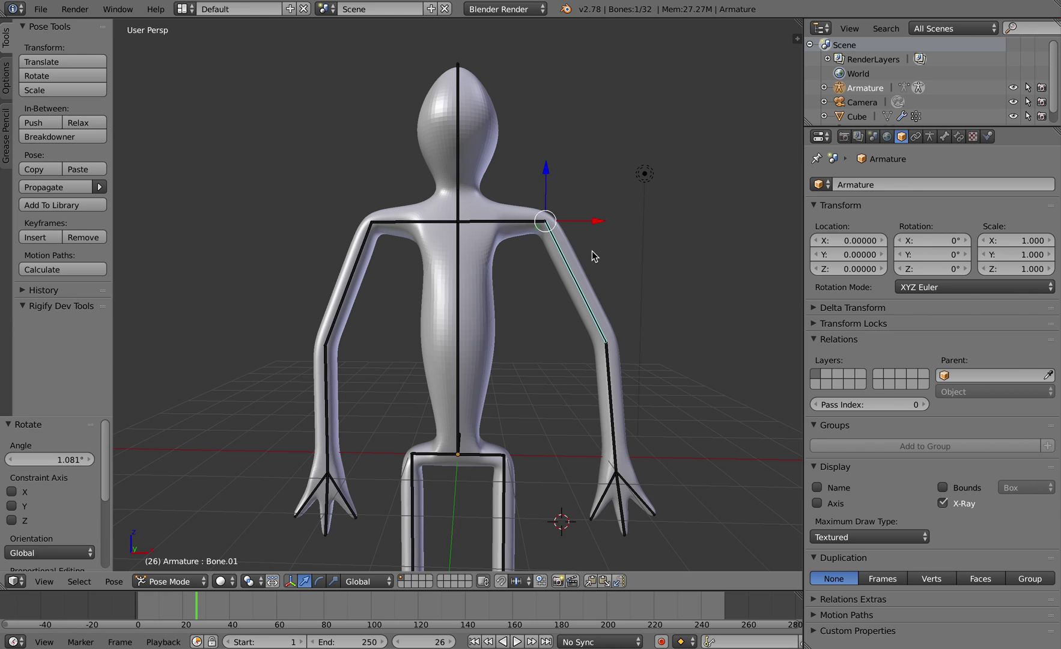
left_click(39, 9)
left_click(60, 26)
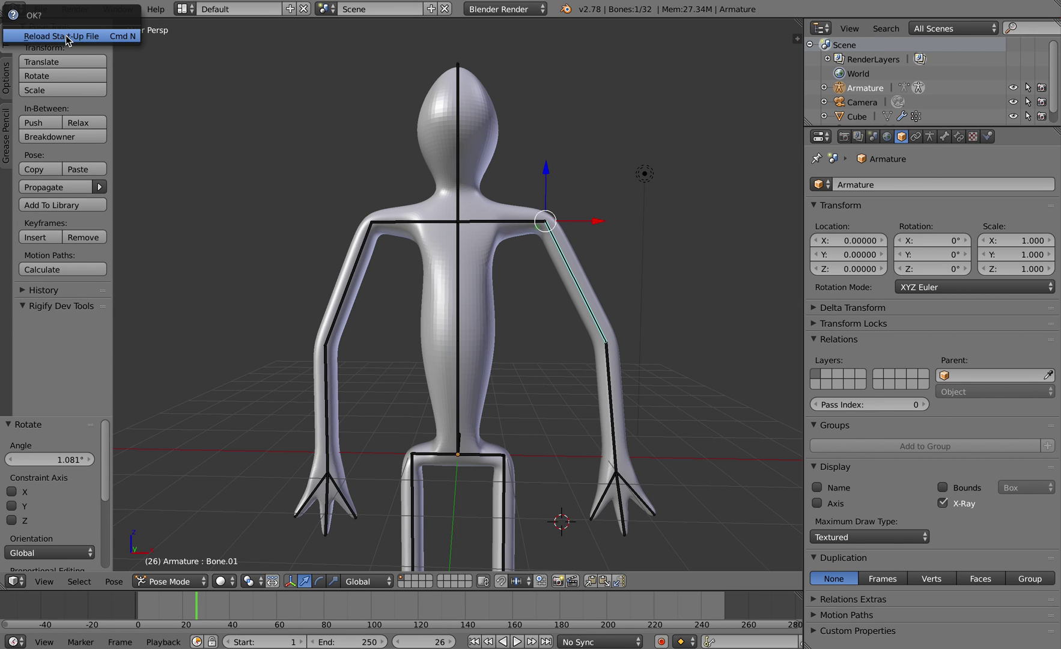
left_click(66, 35)
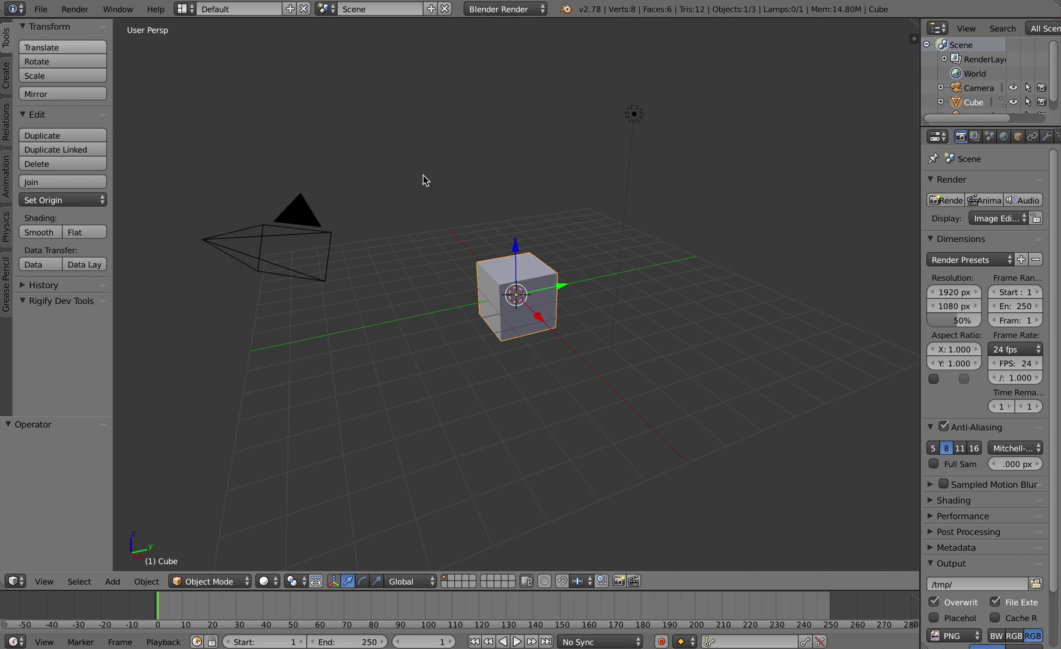
- In Edit Mode, merge all the cube's vertices At Center into a single vertex
left_click(234, 582)
left_click(208, 548)
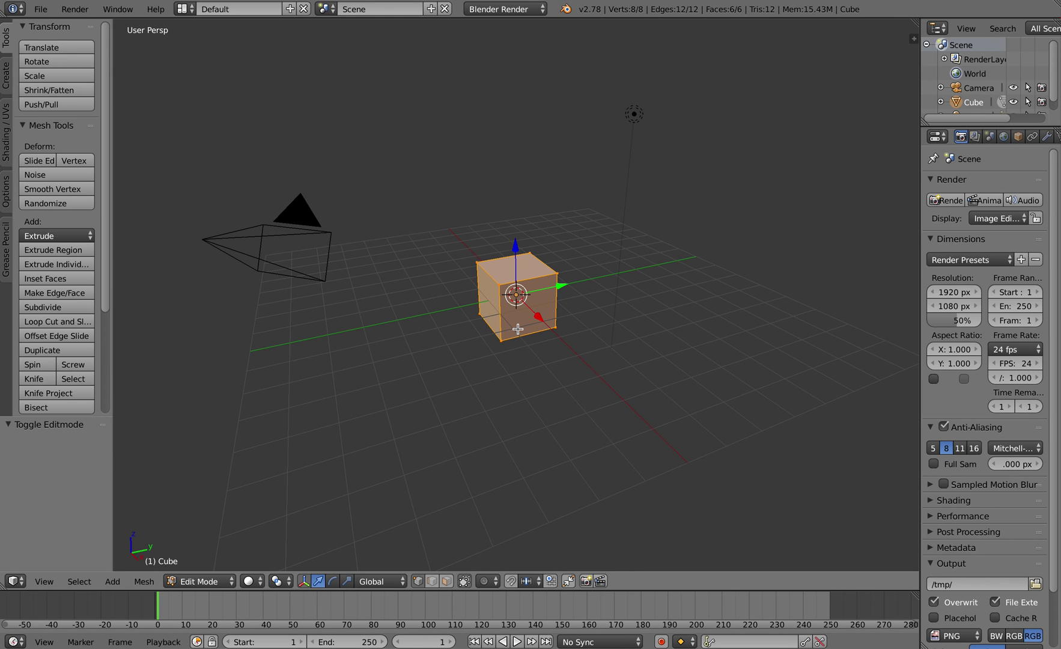
key("alt+m")
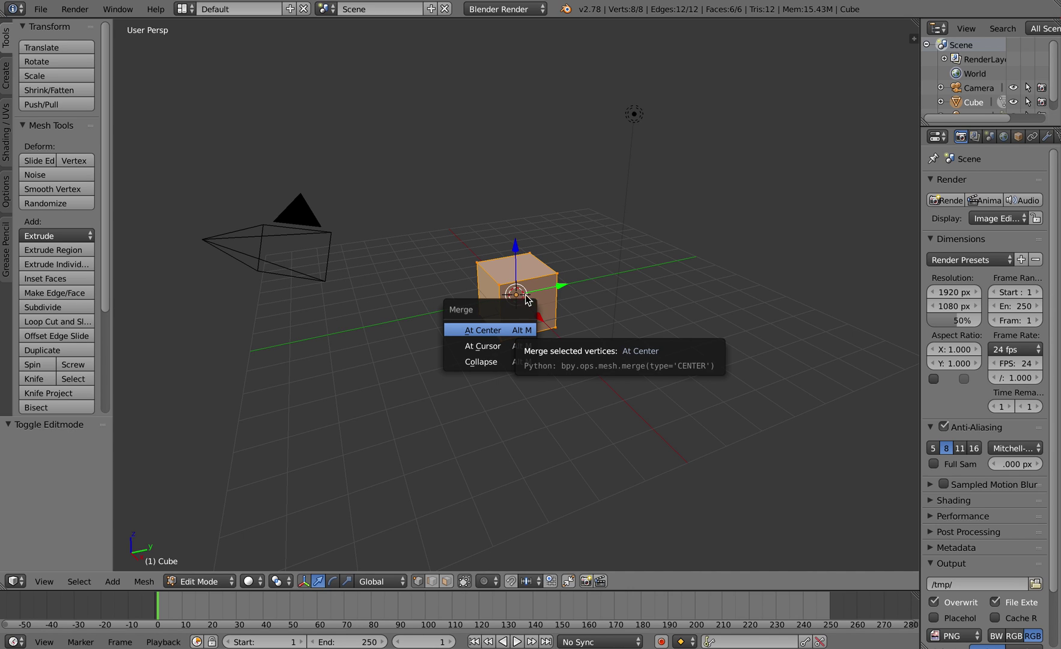
key("Escape")
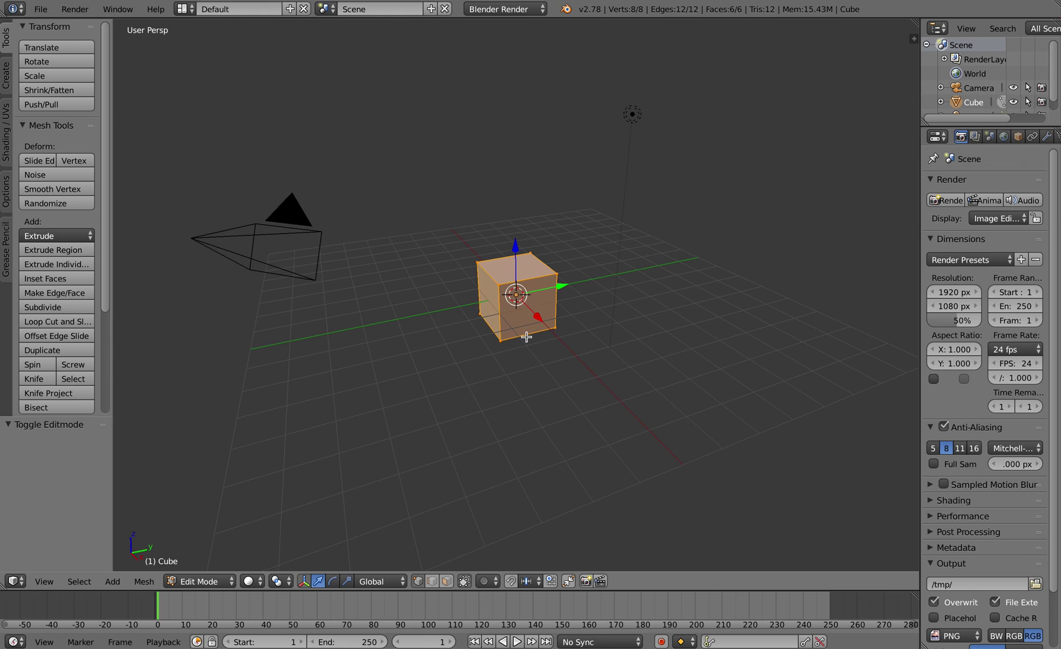
key("alt+m")
left_click(528, 334)
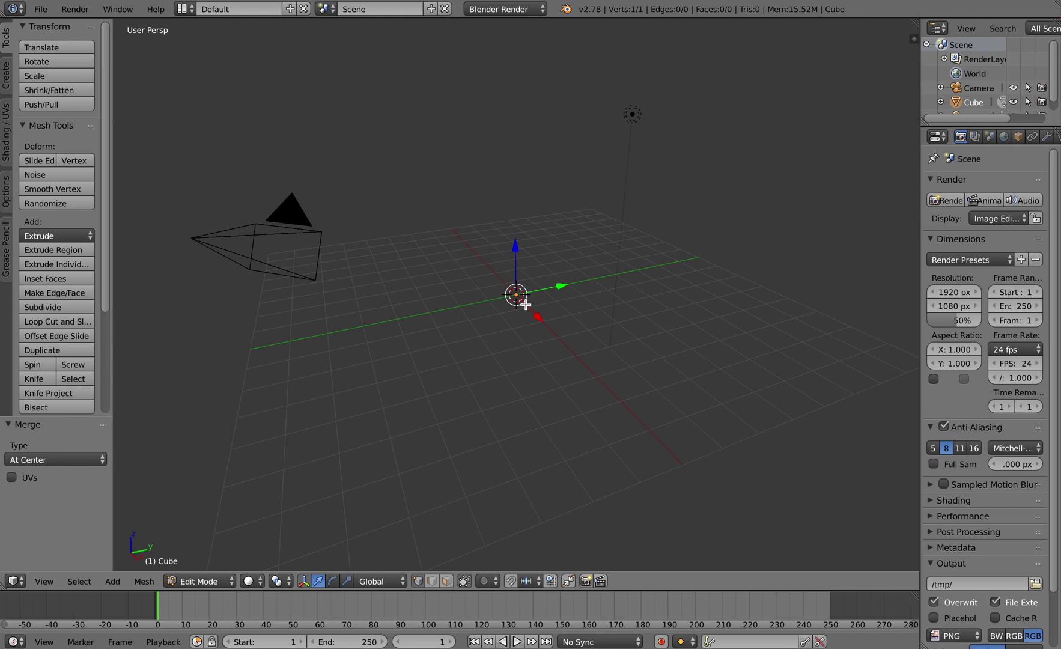
- In front view, extrude the vertex upward twice along Z to form the spine
left_click(44, 581)
left_click(75, 487)
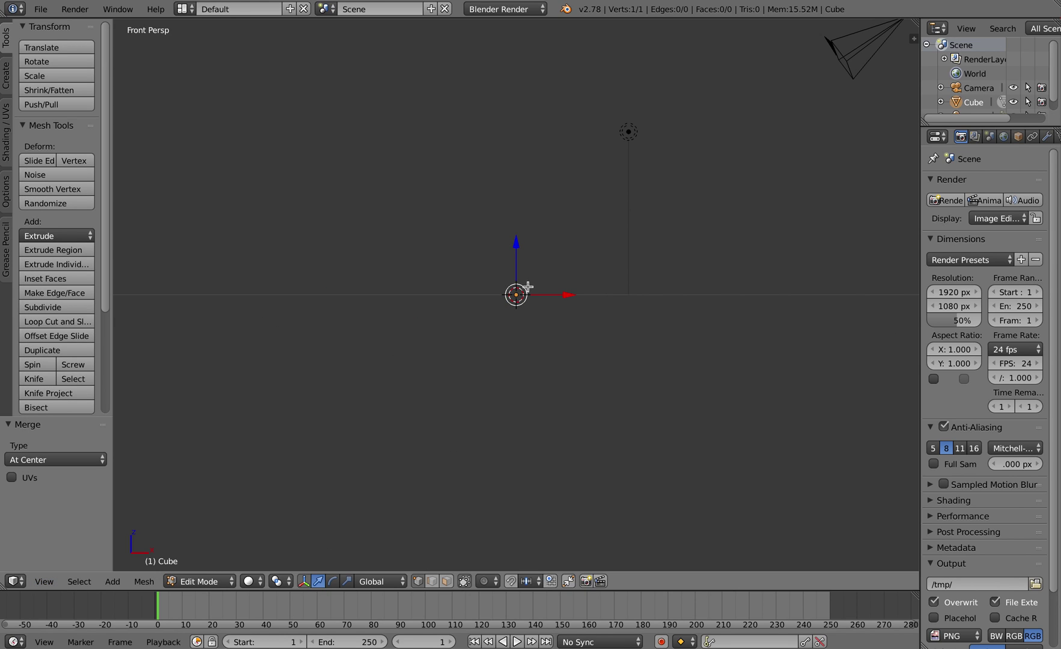
key("e")
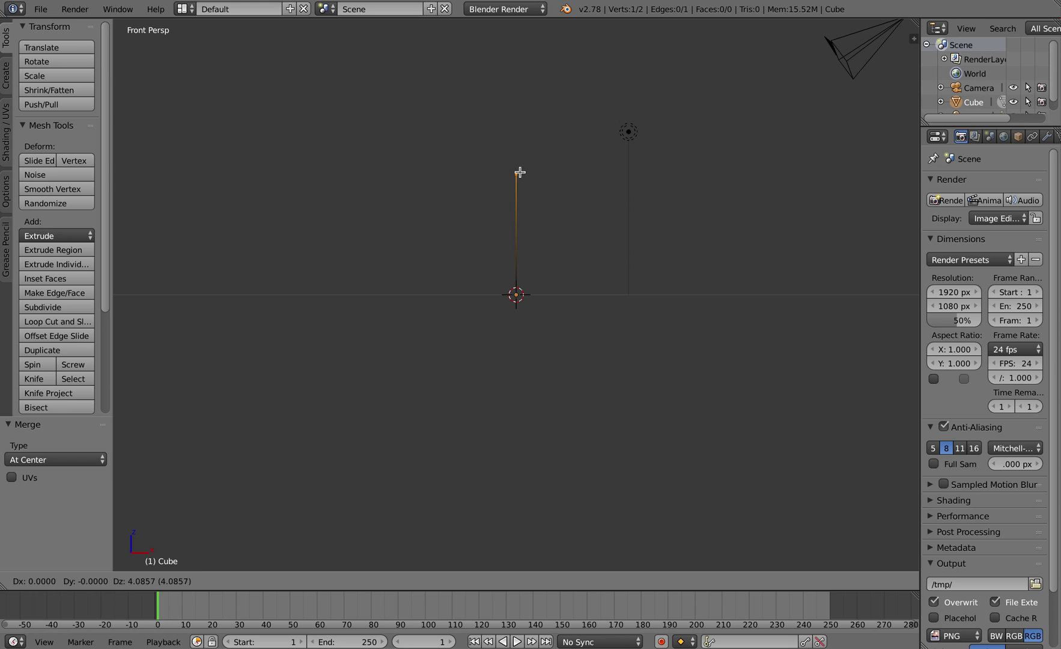
key("z")
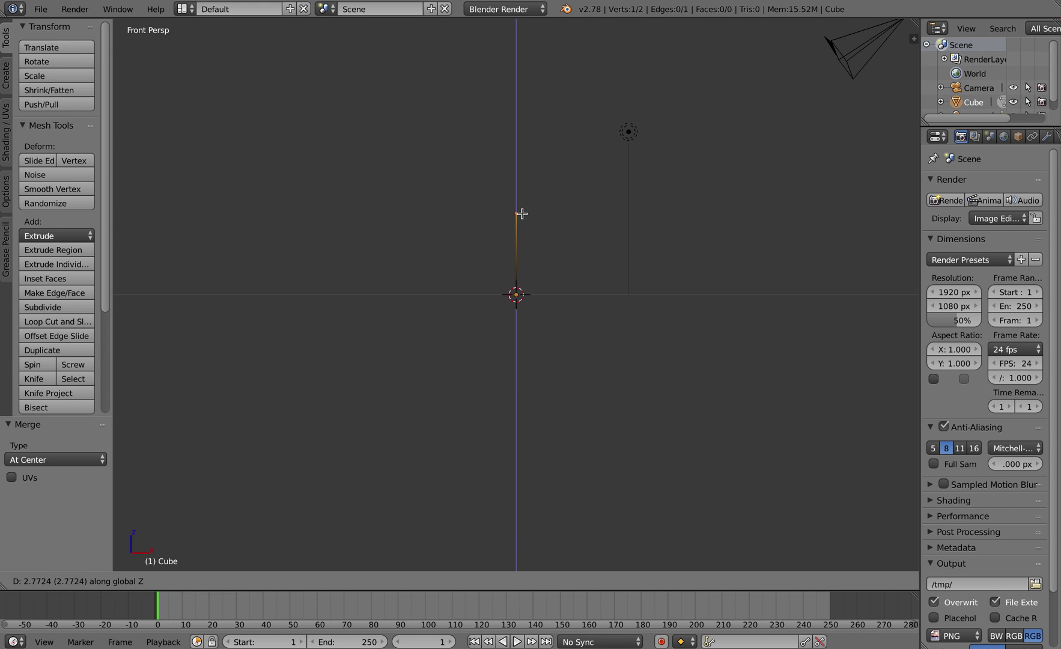
left_click(522, 213)
key("e")
key("z")
left_click(523, 116)
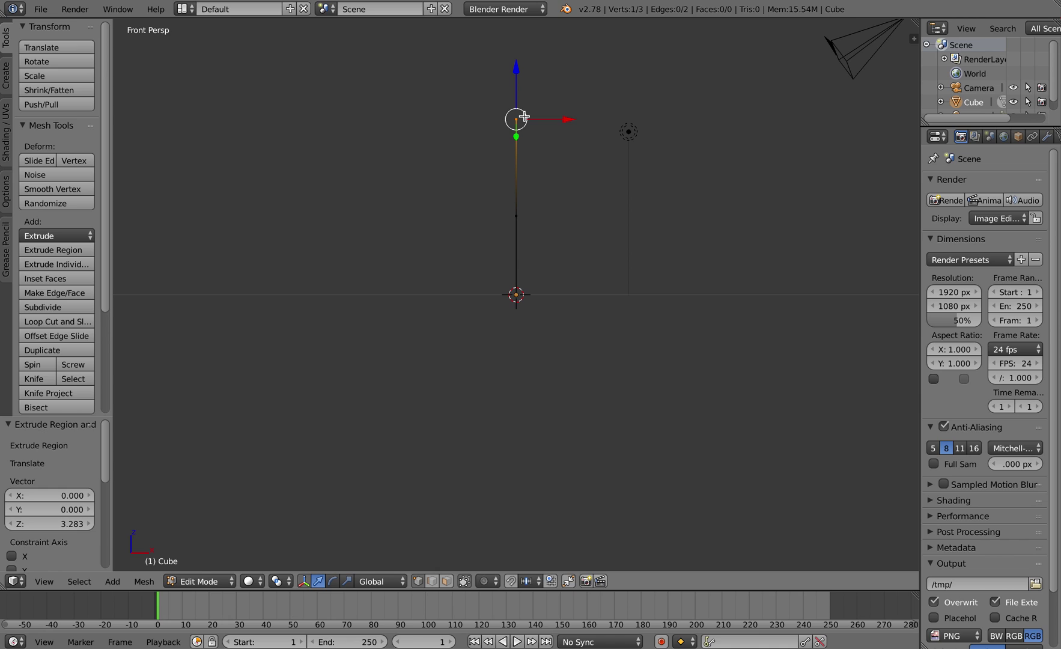
- Extrude a shoulder vertex sideways along X, then two arm vertices down along Z
key("e")
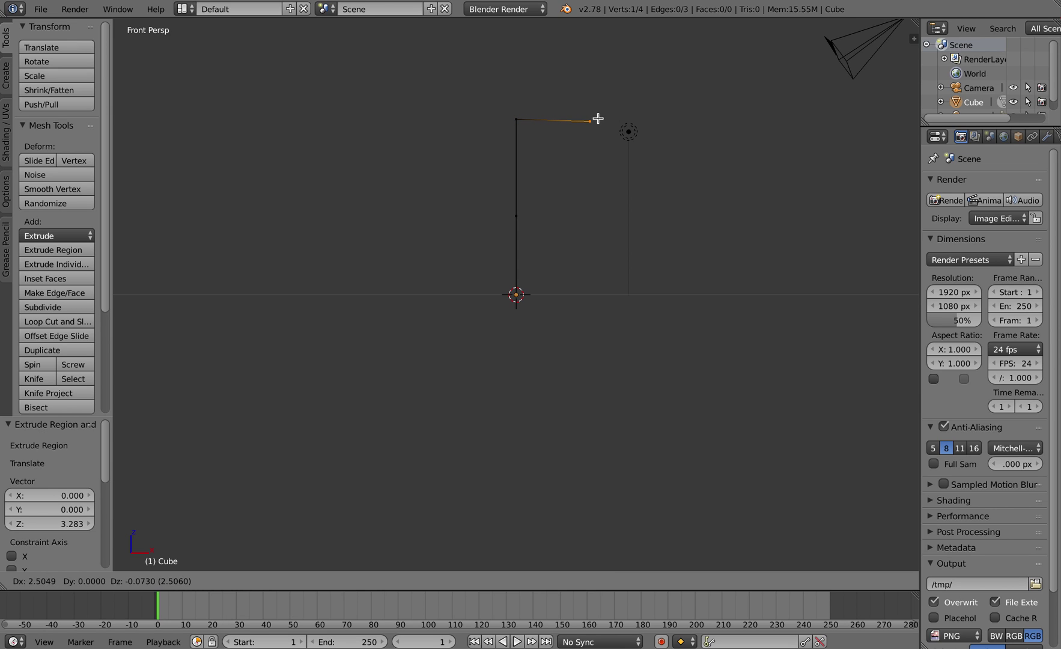
key("x")
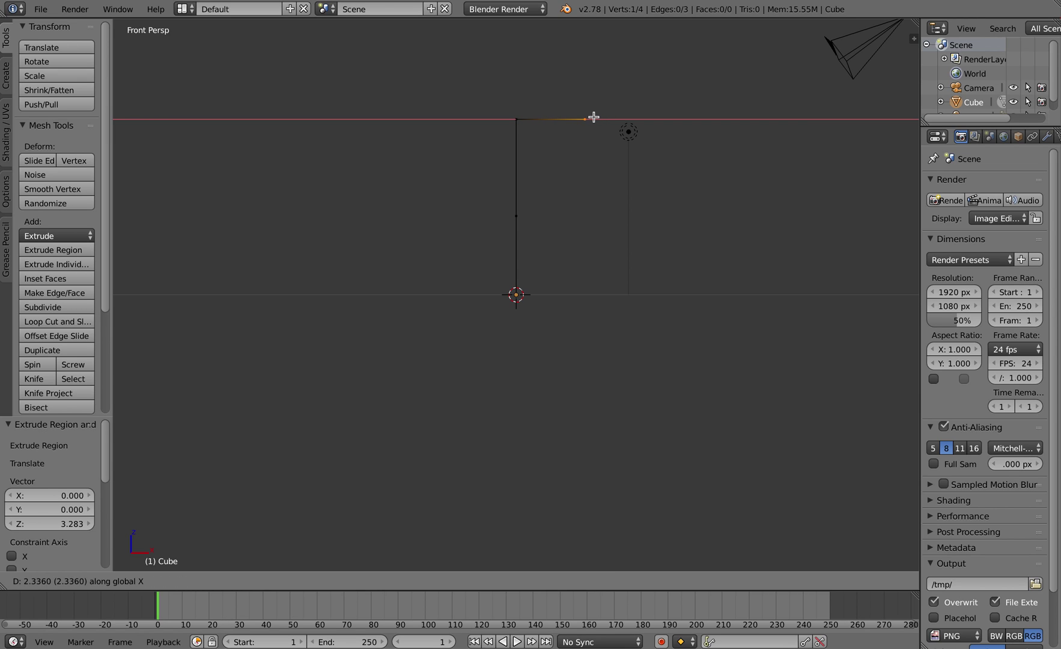
left_click(611, 117)
key("e")
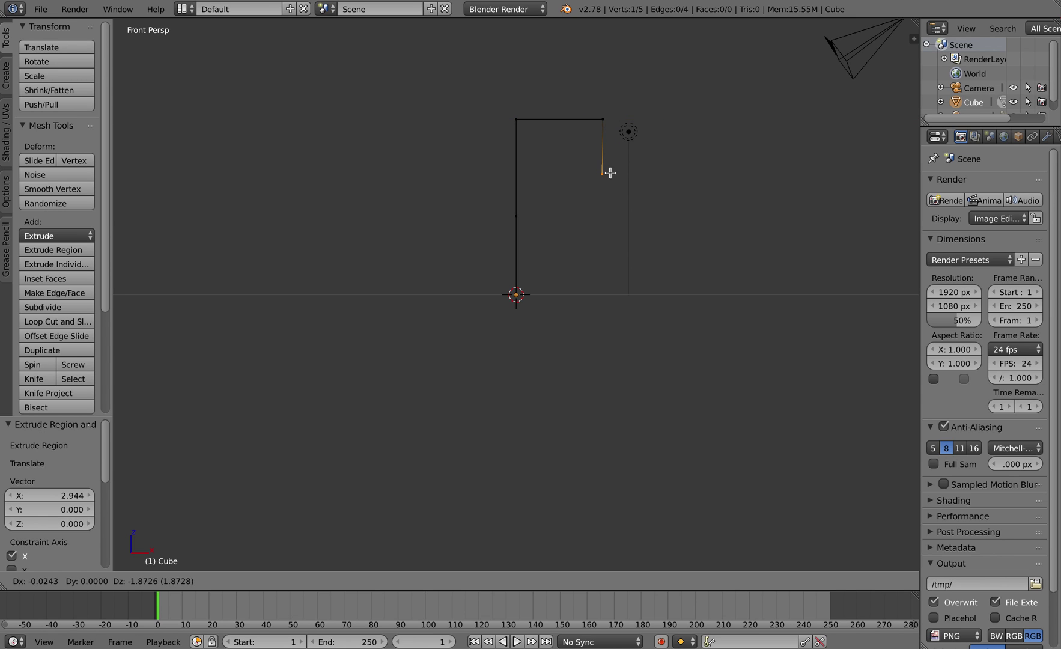
key("z")
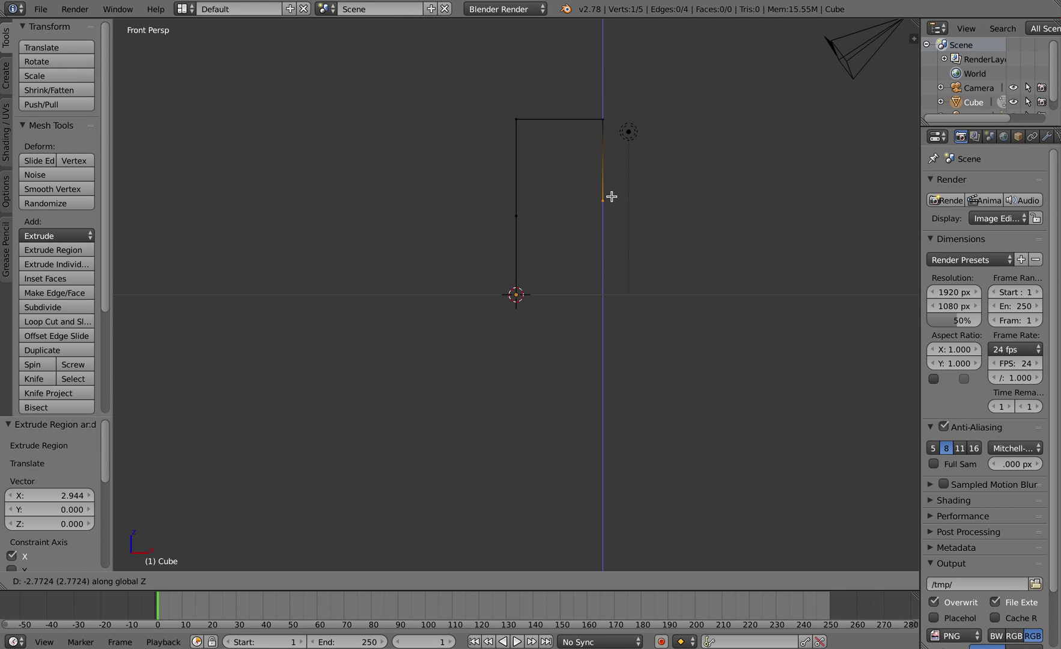
left_click(611, 194)
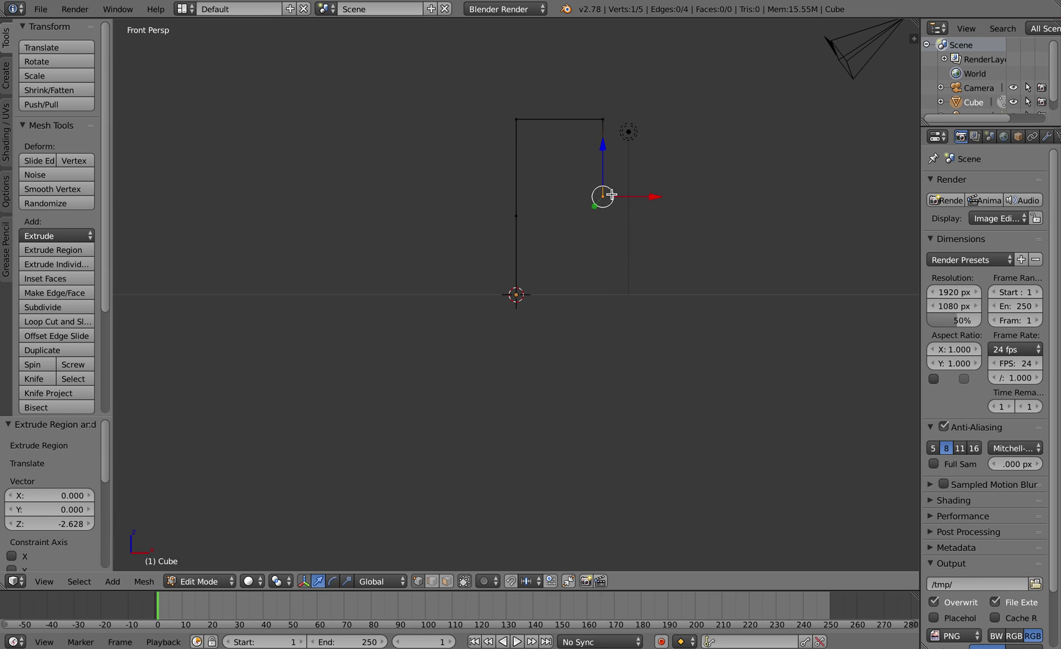
key("e")
key("z")
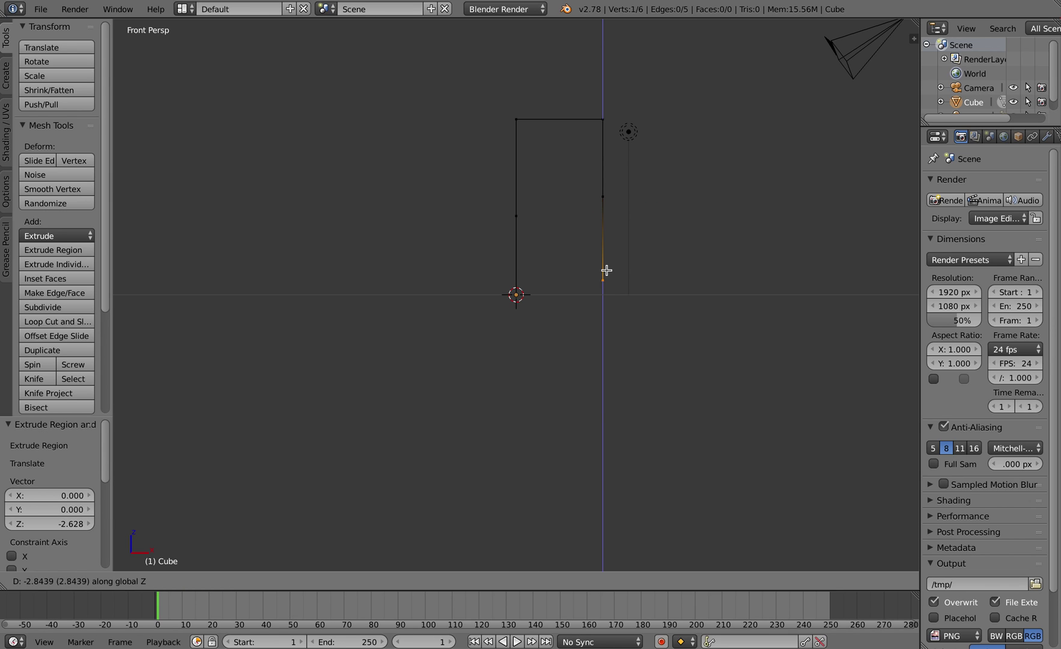
left_click(604, 280)
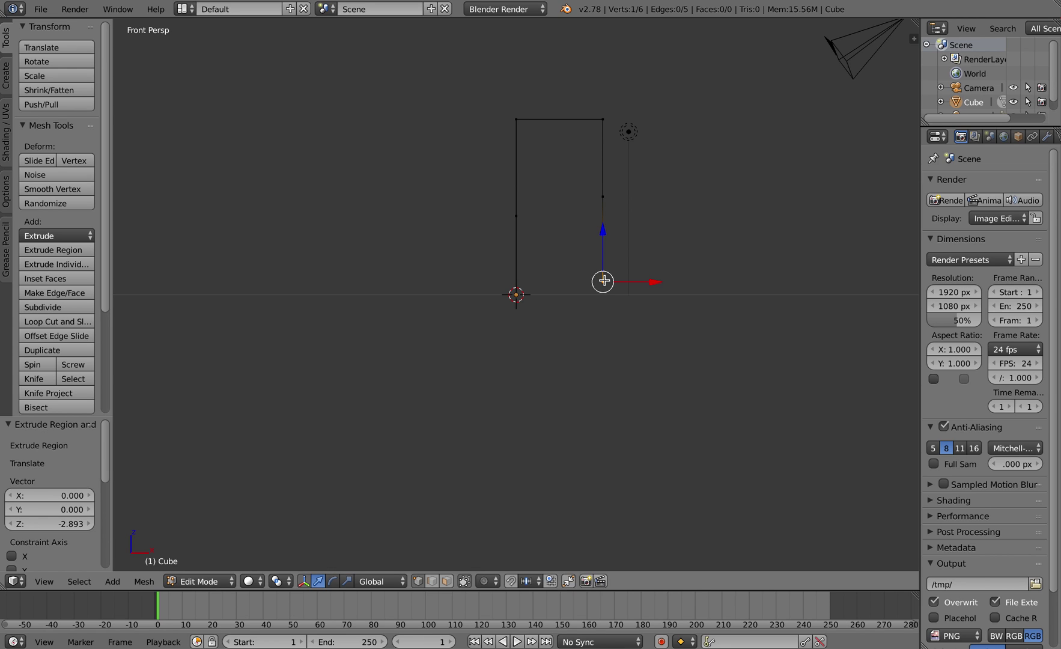
- Extrude a hand vertex and two finger strands from the arm's end
key("e")
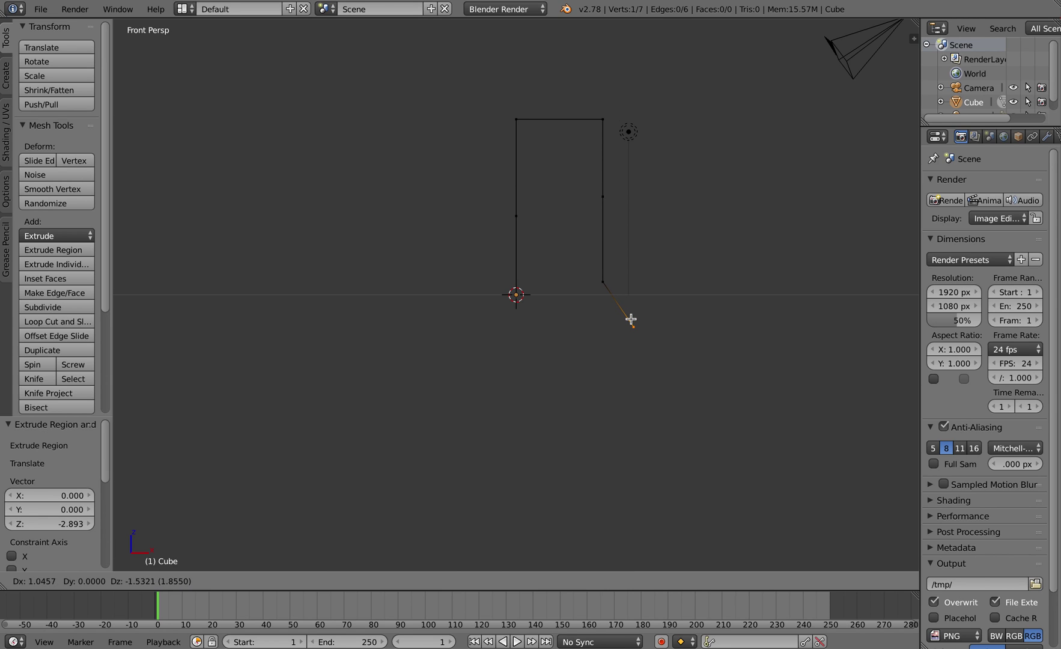
left_click(630, 319)
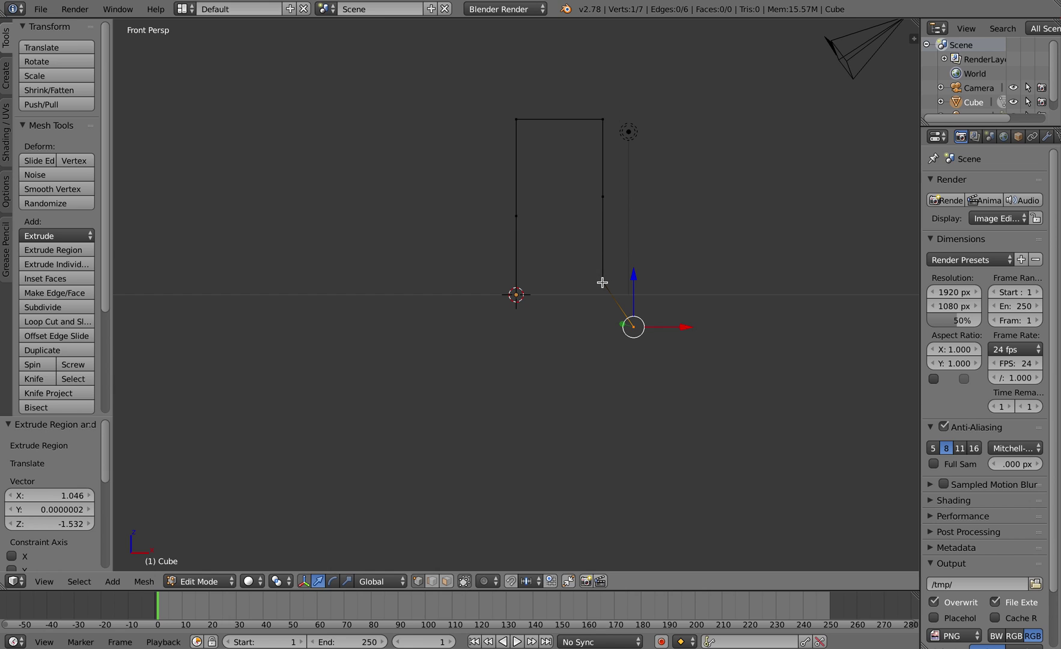
right_click(602, 282)
key("e")
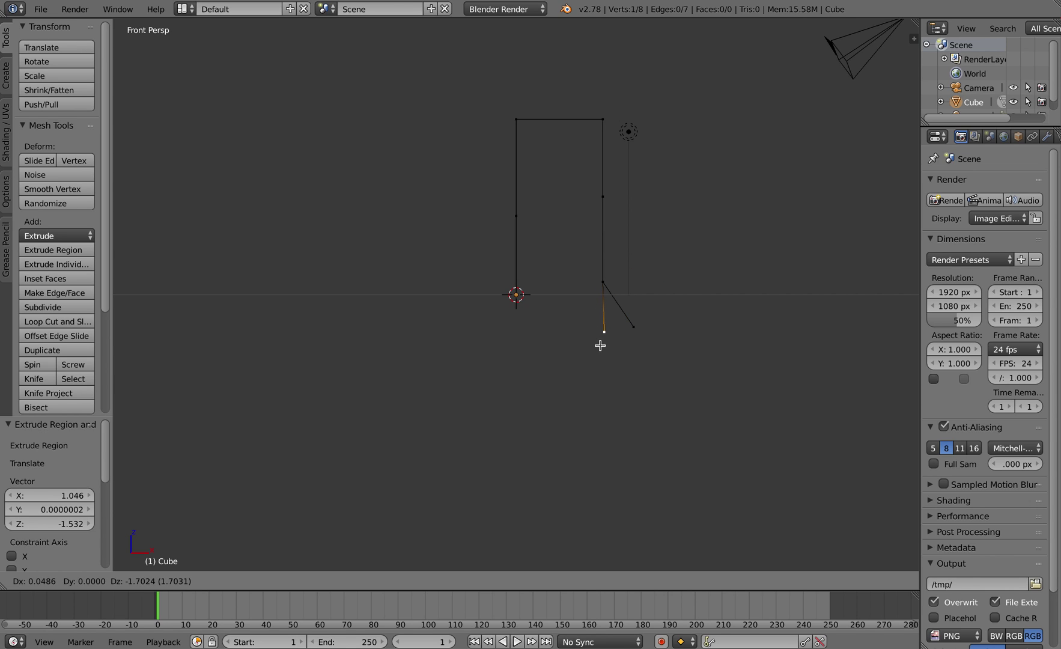
left_click(600, 346)
right_click(604, 282)
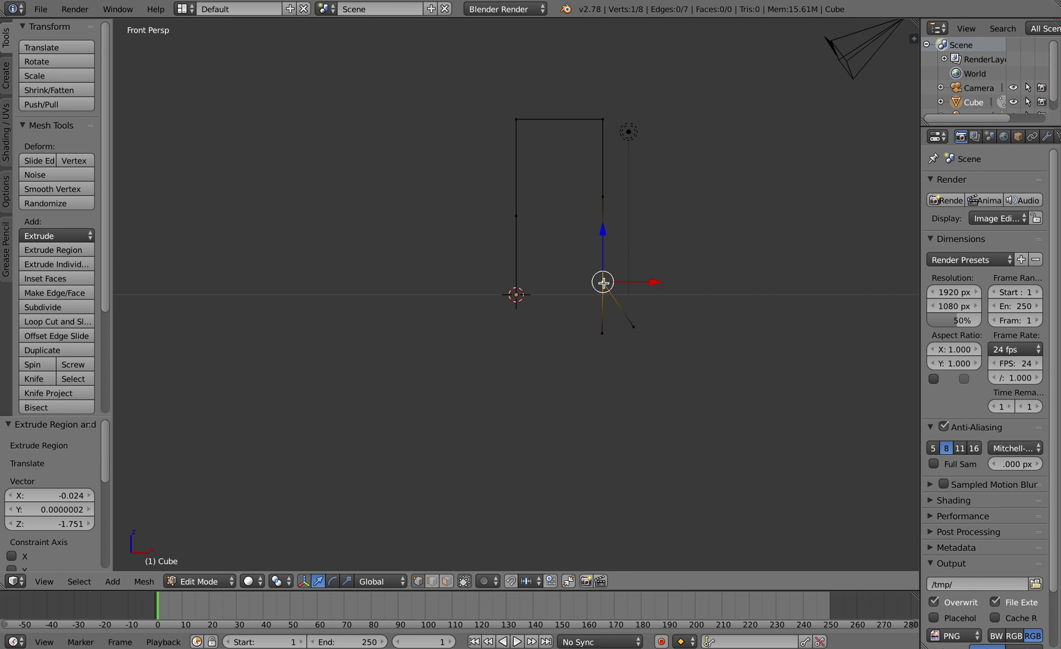
key("e")
left_click(584, 317)
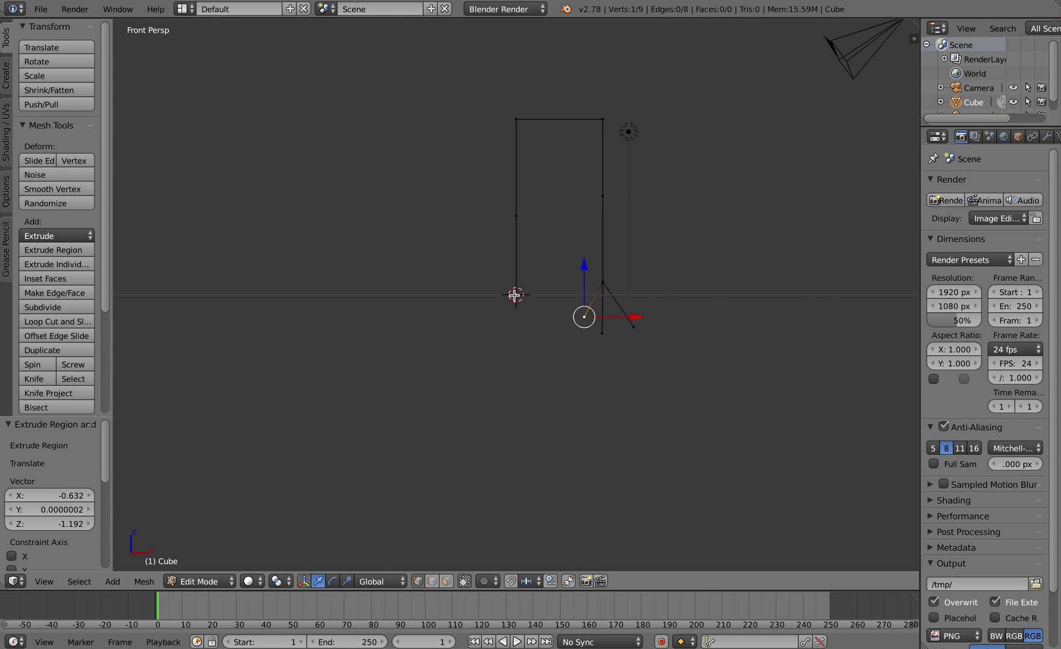
- From the spine base, extrude a hip along X, a two-part leg down Z, and a foot
right_click(517, 295)
key("e")
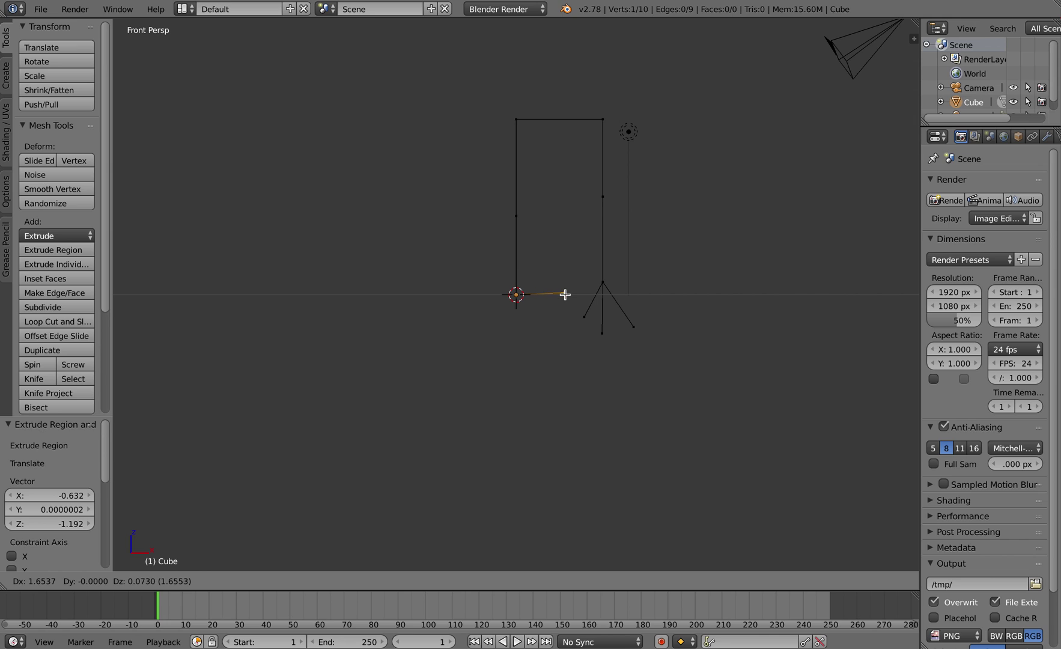
key("x")
left_click(563, 294)
key("e")
key("z")
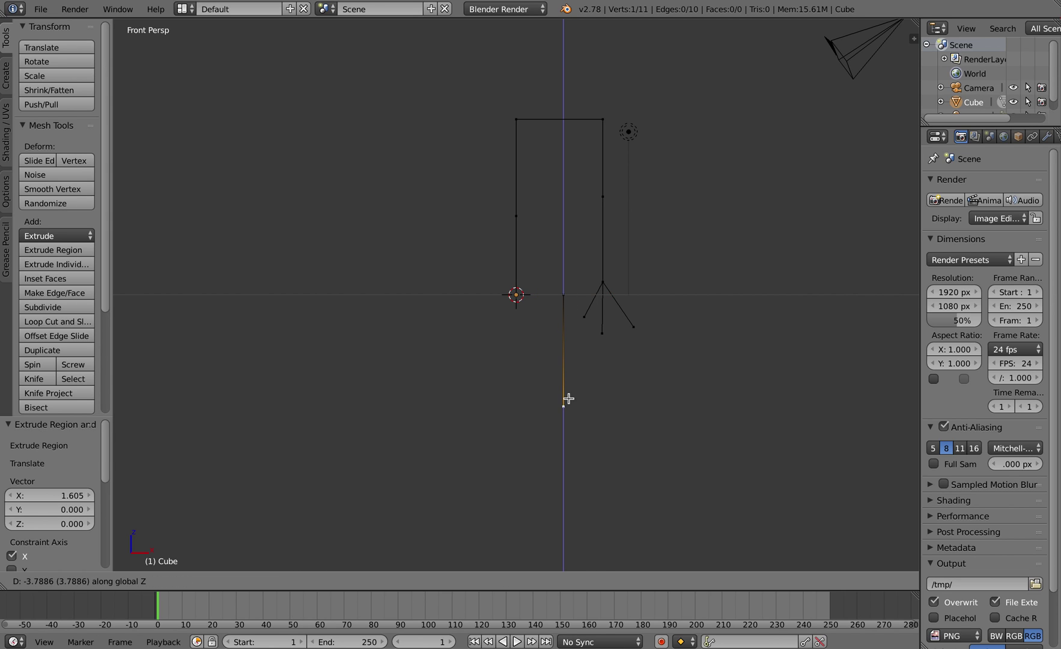
left_click(567, 396)
key("e")
key("z")
left_click(568, 530)
key("e")
left_click(629, 533)
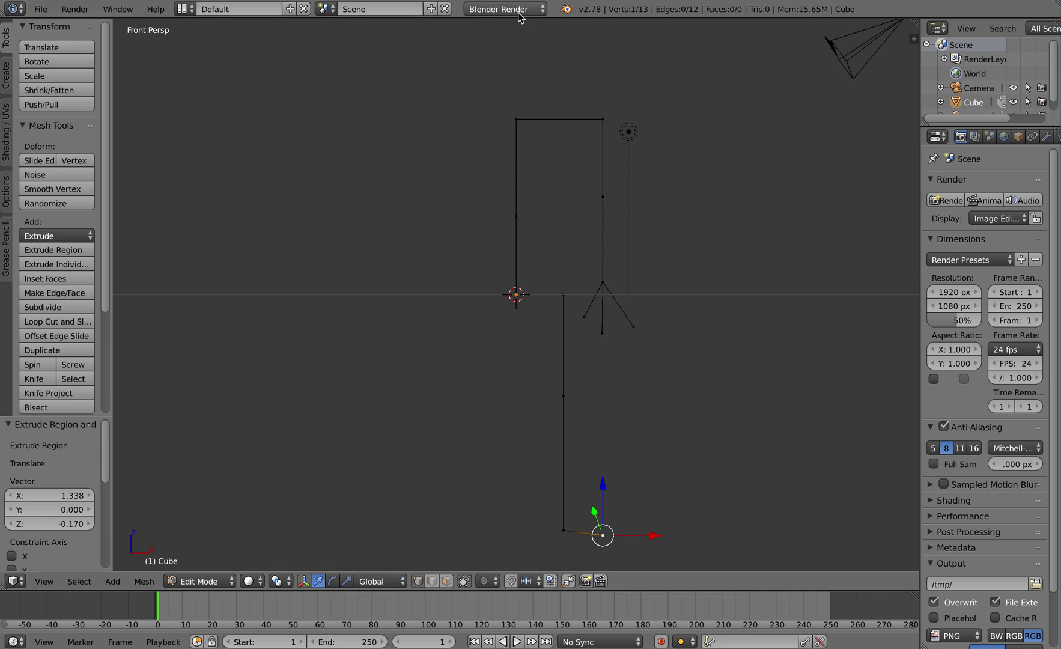
- Extrude three vertices up along Z from the spine top for the neck and head
right_click(517, 119)
key("e")
key("z")
left_click(517, 102)
key("e")
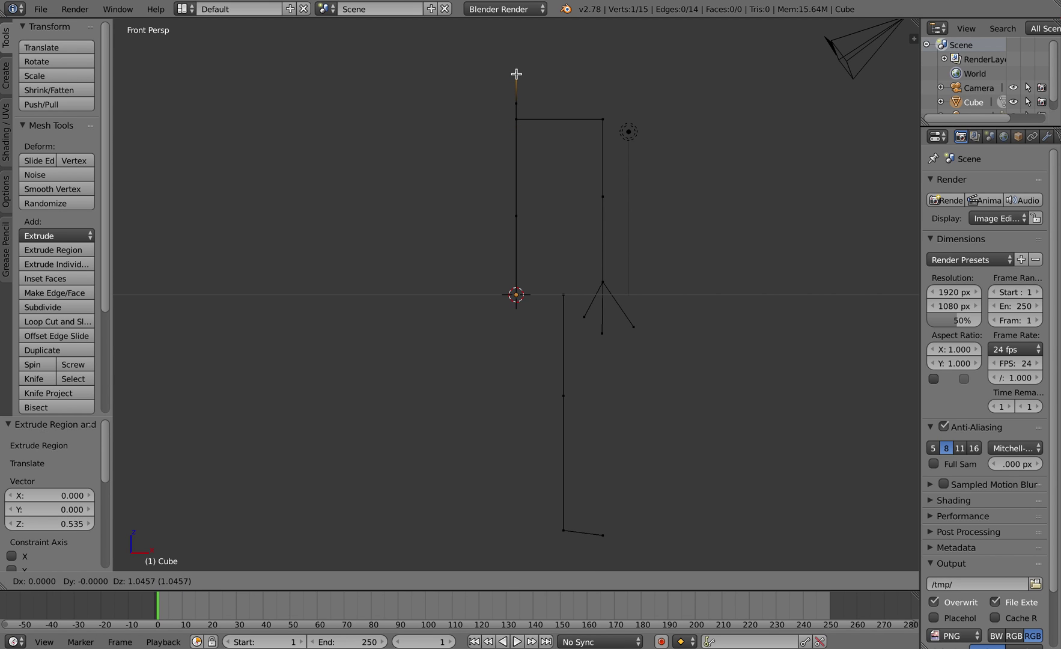
key("z")
left_click(516, 74)
key("e")
key("z")
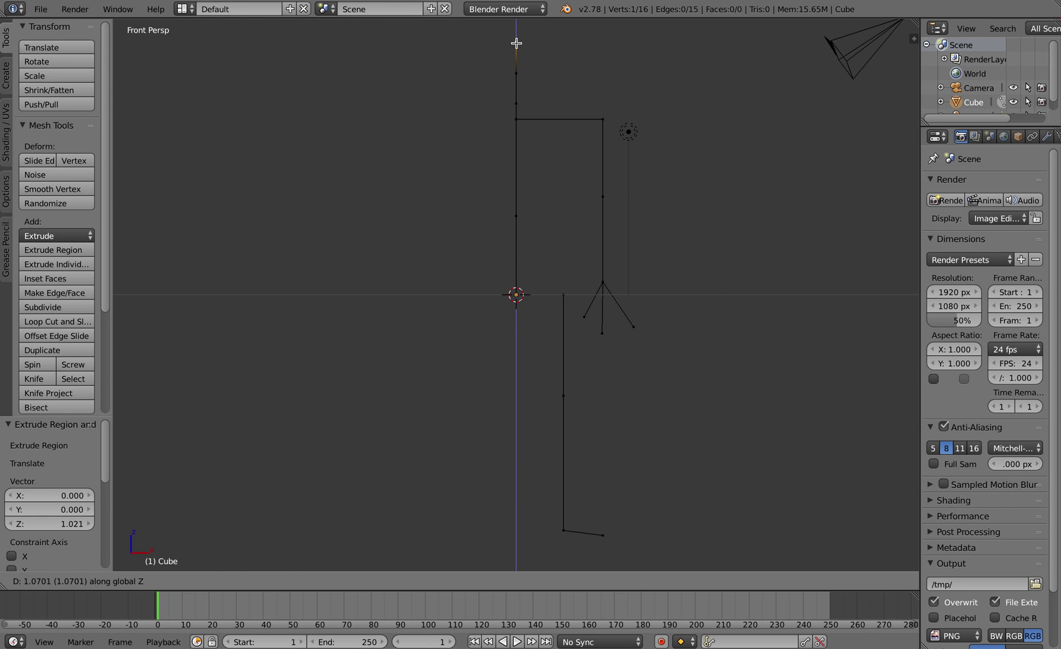
left_click(517, 43)
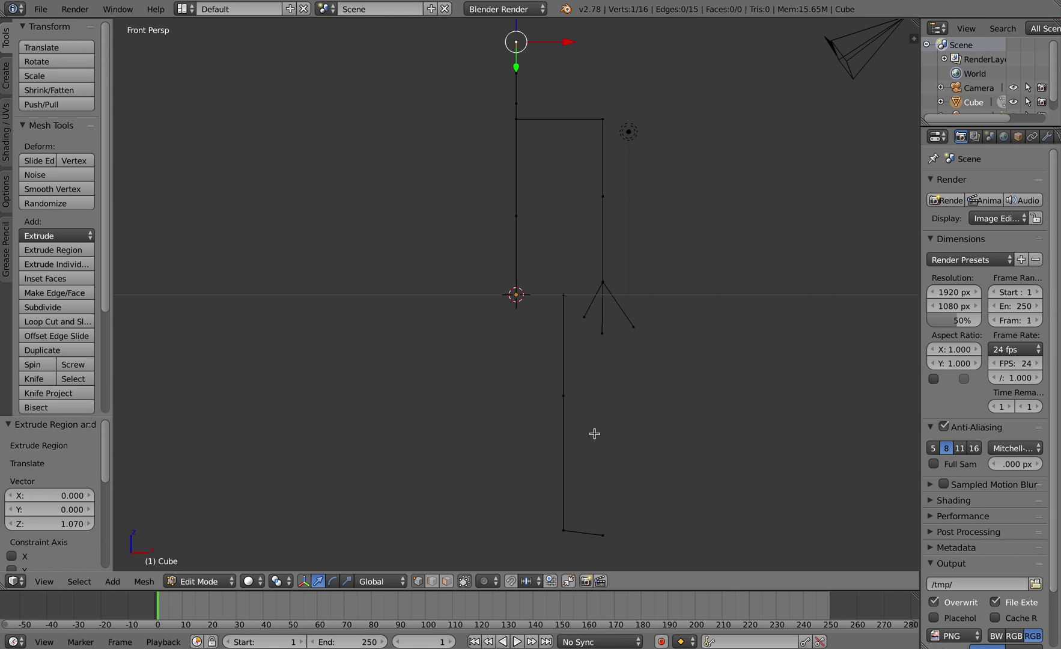
- In Object Mode, add a Mirror modifier and then a Skin modifier from the Modifiers tab
left_click(214, 583)
left_click(218, 564)
left_click_drag(920, 212, 846, 216)
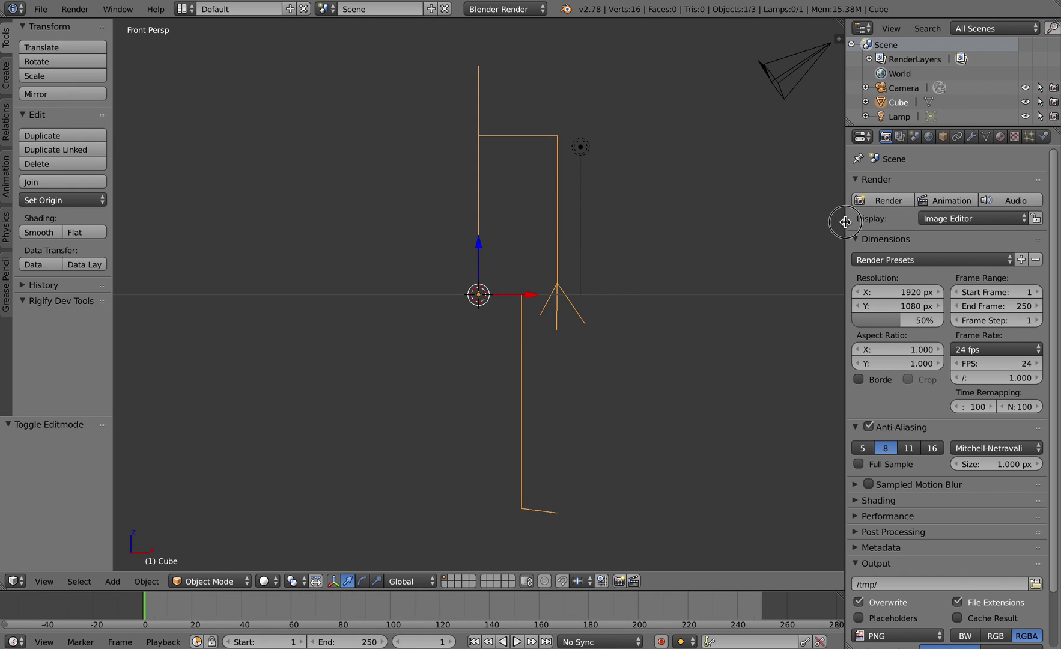
left_click(972, 137)
left_click(942, 184)
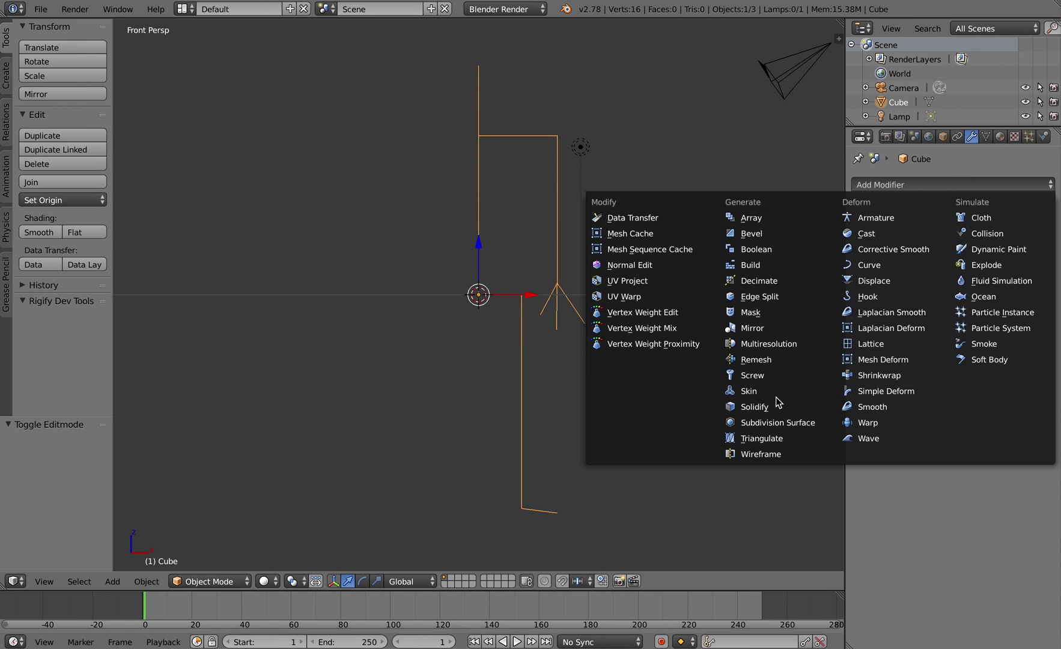
left_click(752, 328)
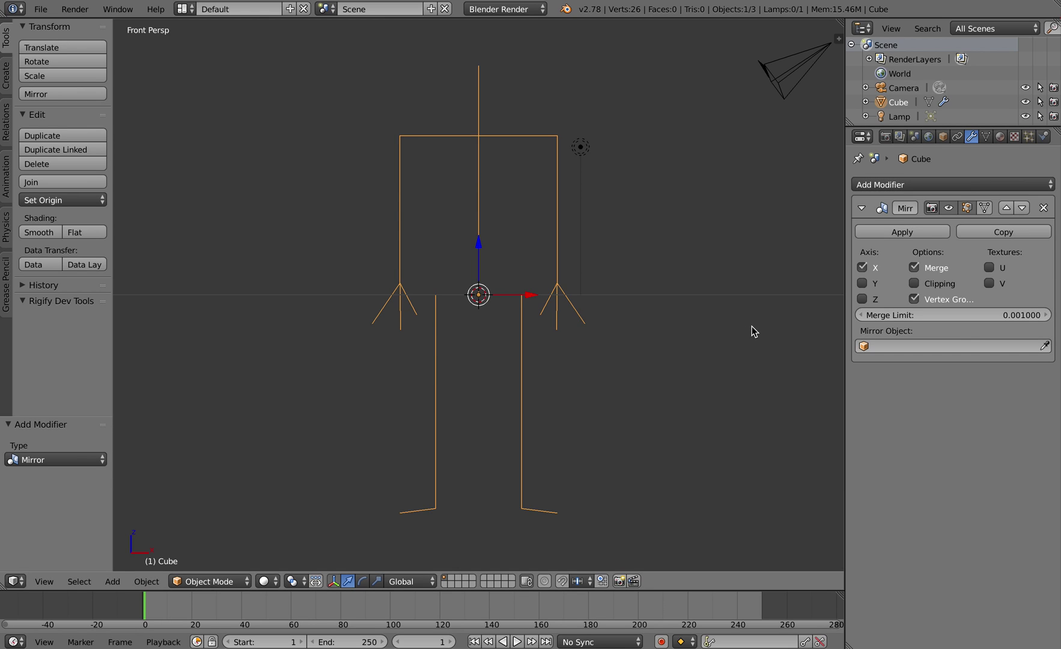
left_click(989, 185)
left_click(799, 394)
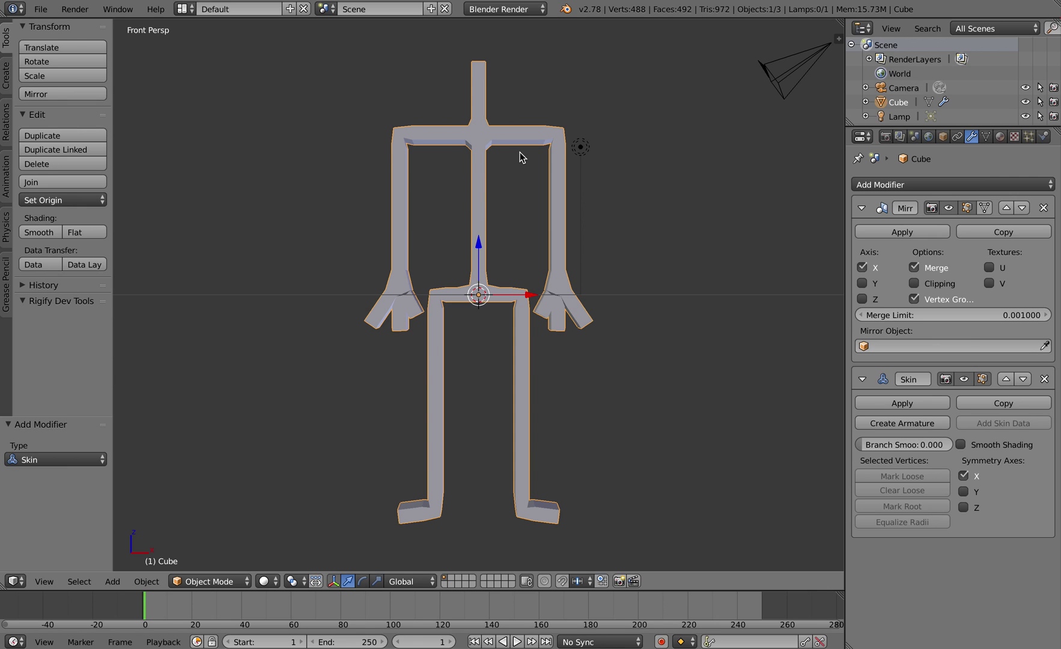
- Add a Subdivision Surface modifier with View and Render subdivisions both set to 4
left_click(945, 182)
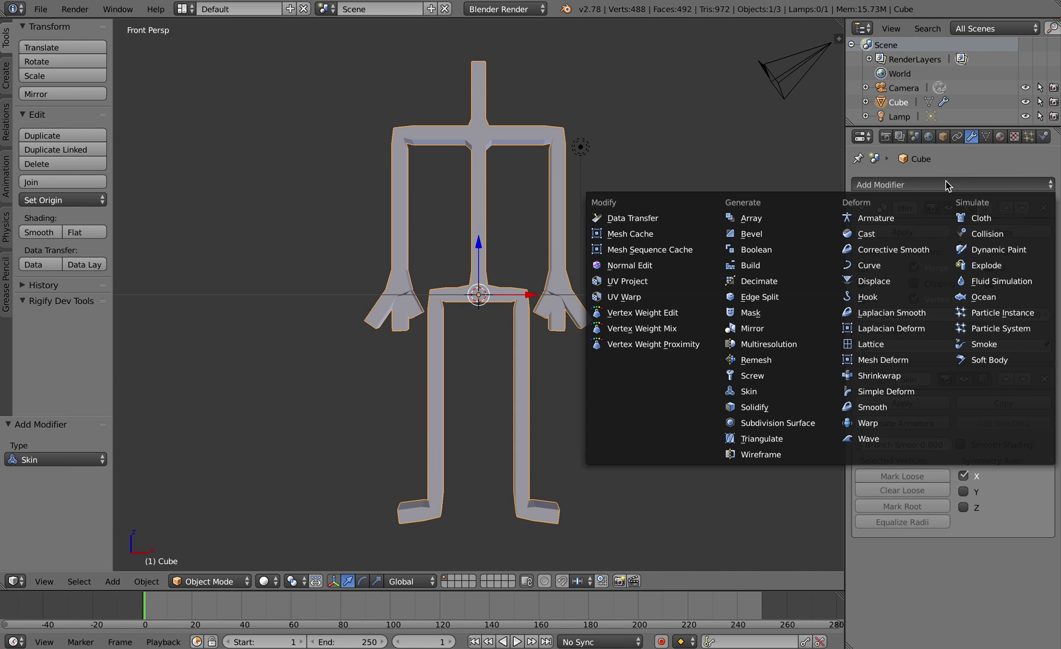
left_click(787, 426)
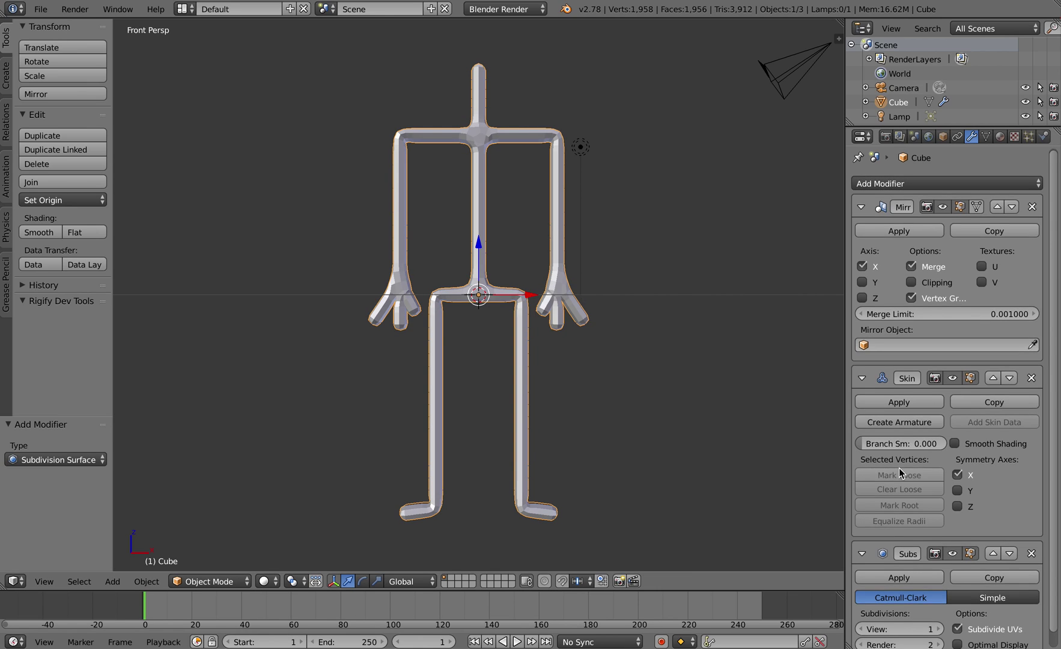
scroll(892, 474, "down", 1)
left_click(924, 613)
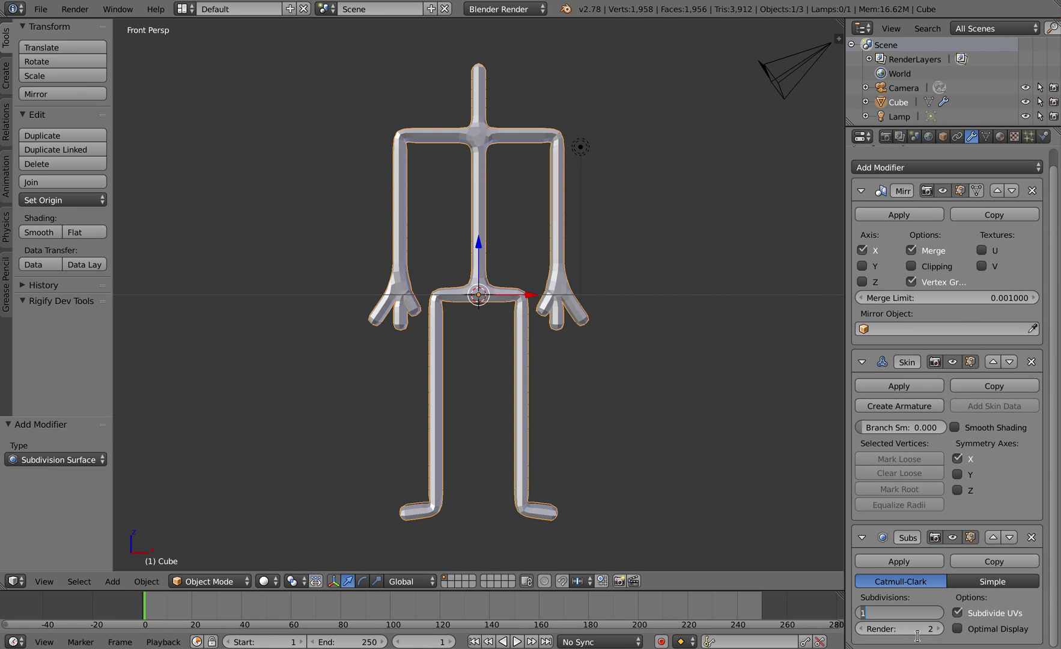
type("4")
key("Return")
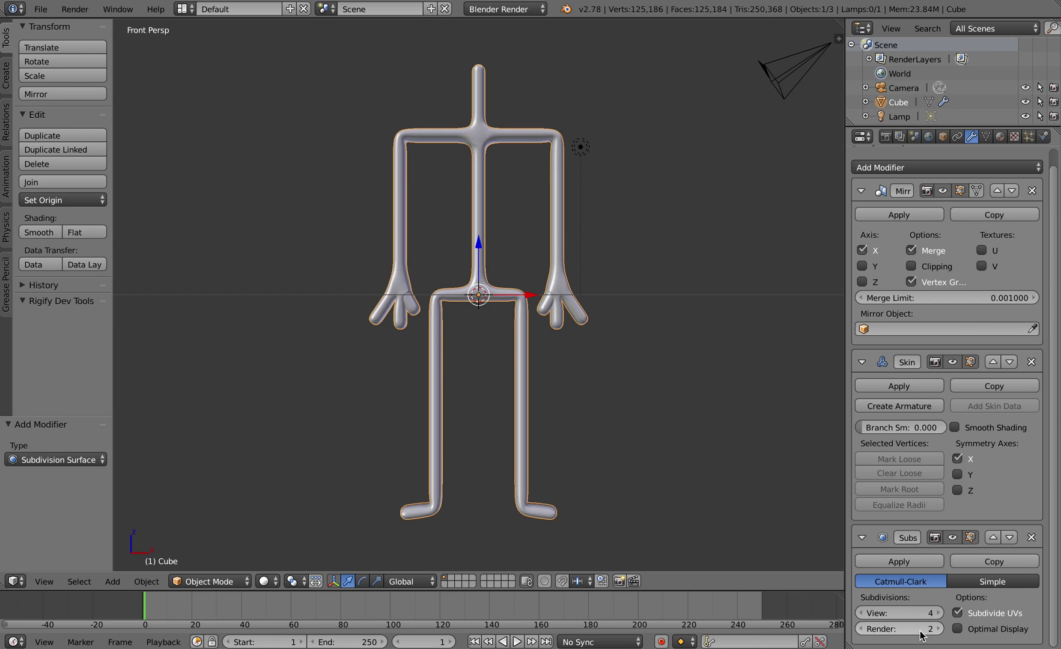
left_click(918, 631)
key("Return")
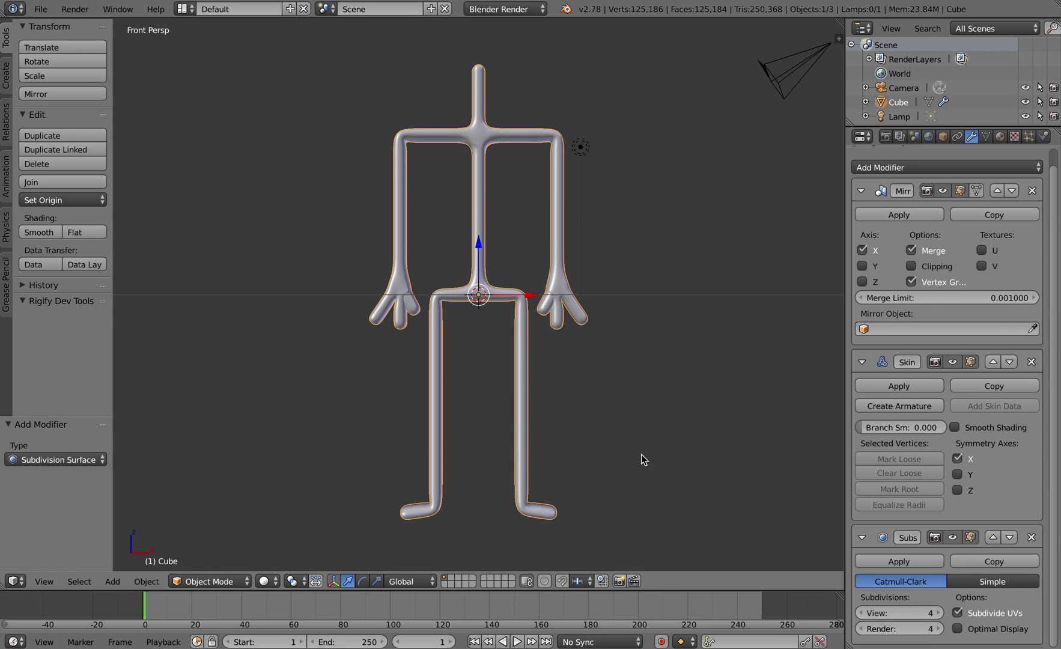
- Enter Edit Mode with see-through vertices and enlarge the head's skin radius
left_click(227, 581)
left_click(228, 544)
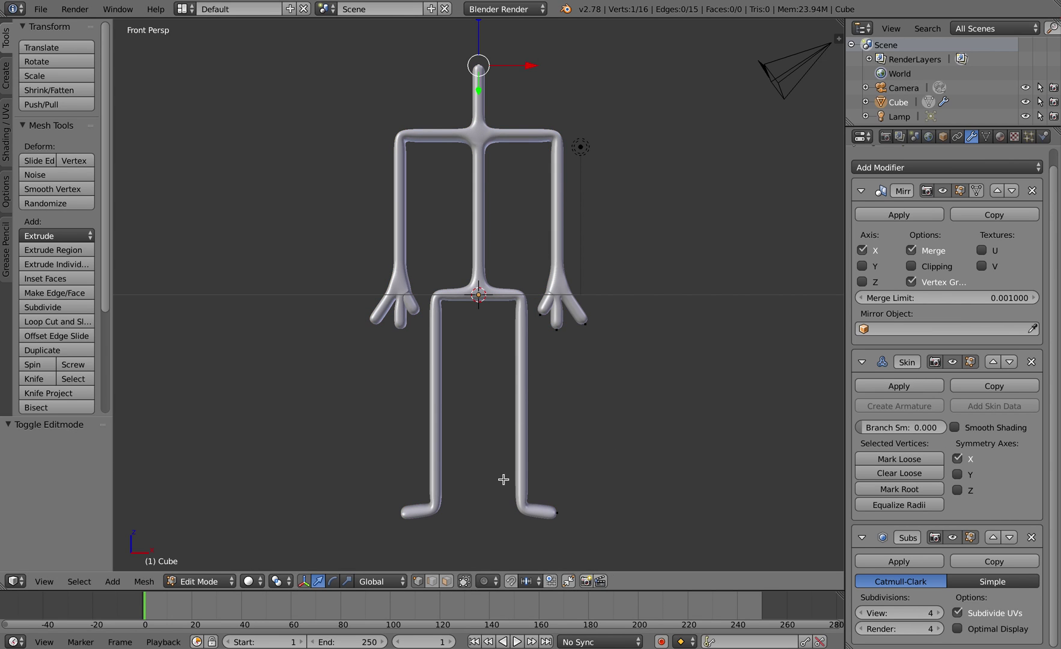
left_click(464, 581)
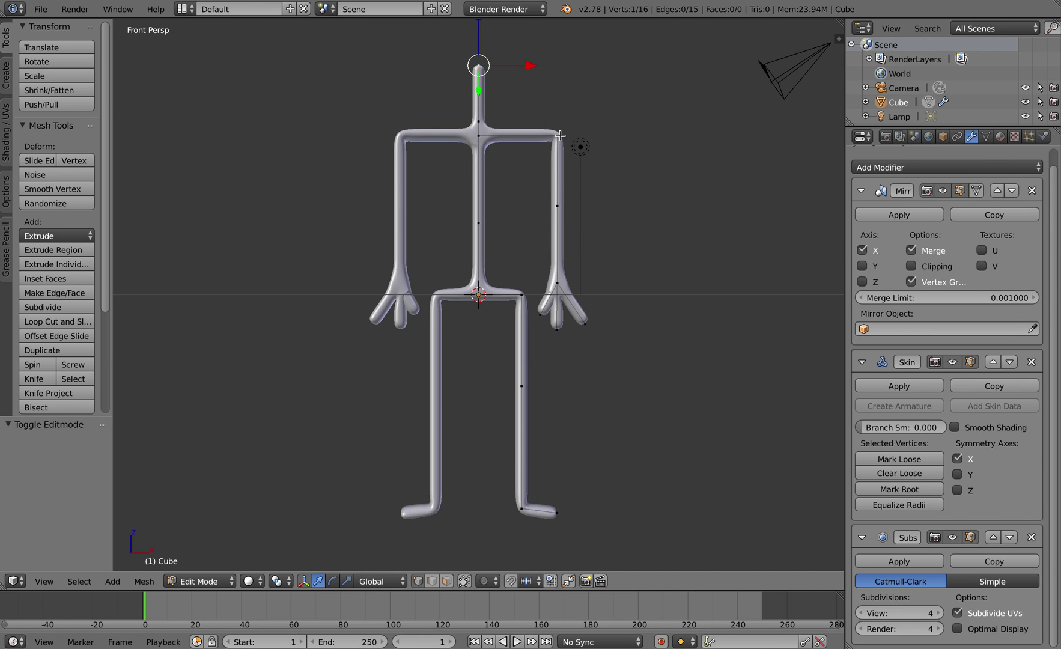
right_click(479, 95)
key("ctrl+a")
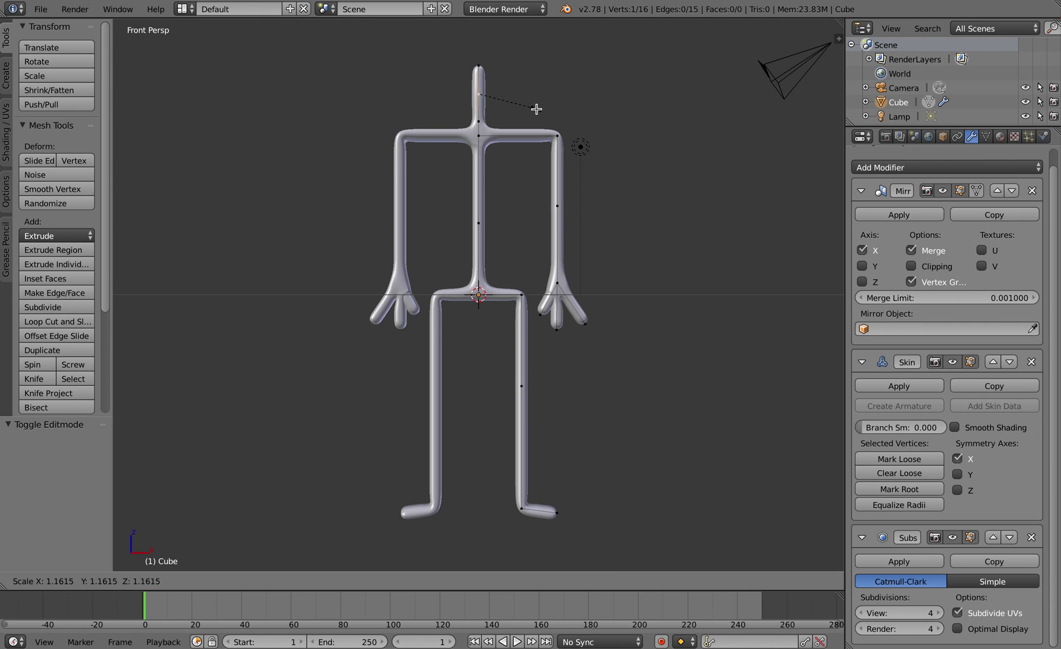
left_click(651, 110)
- Move the shoulder vertex inward along X, then select the neck-to-chest spine edge
right_click(557, 136)
key("g")
key("x")
left_click(581, 136)
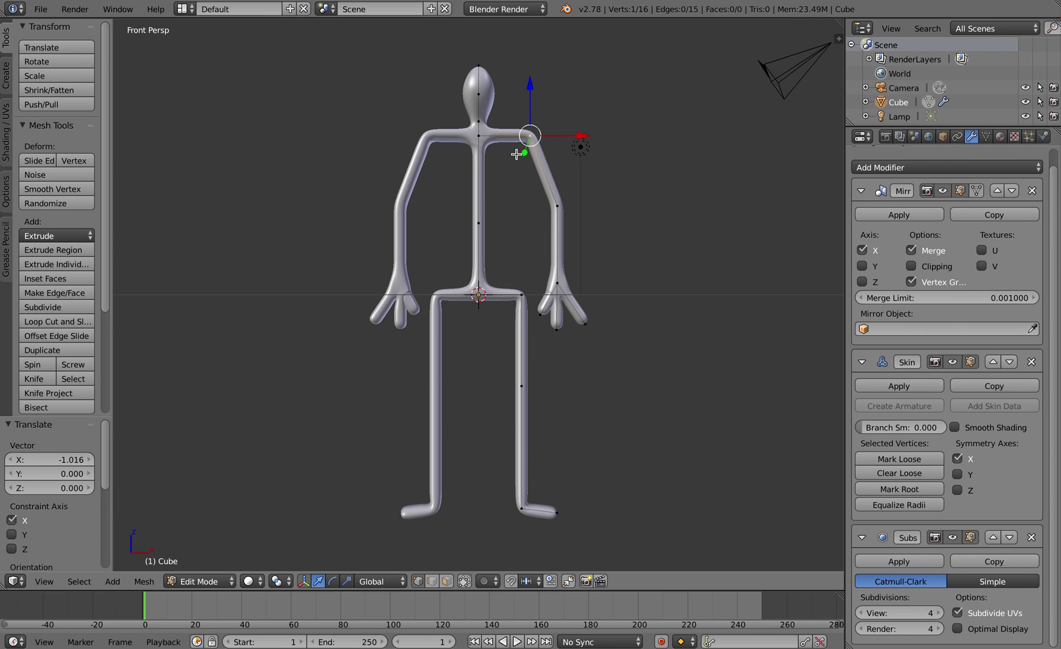
right_click(479, 136)
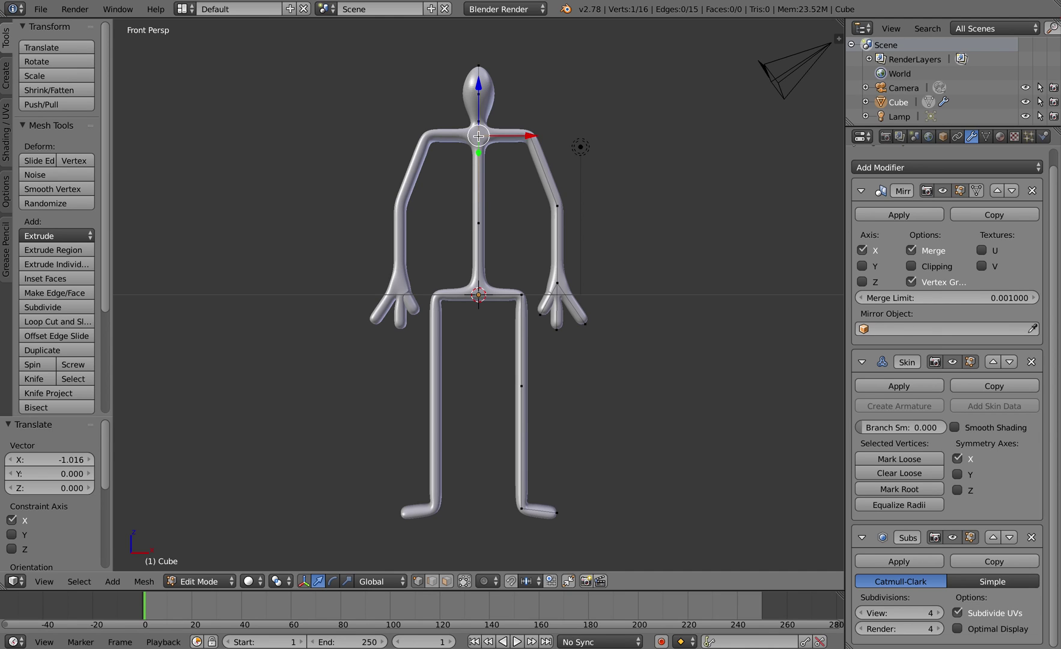
right_click(478, 224, "shift")
- Subdivide the spine edge and enlarge the new mid-spine vertex's skin radius
key("w")
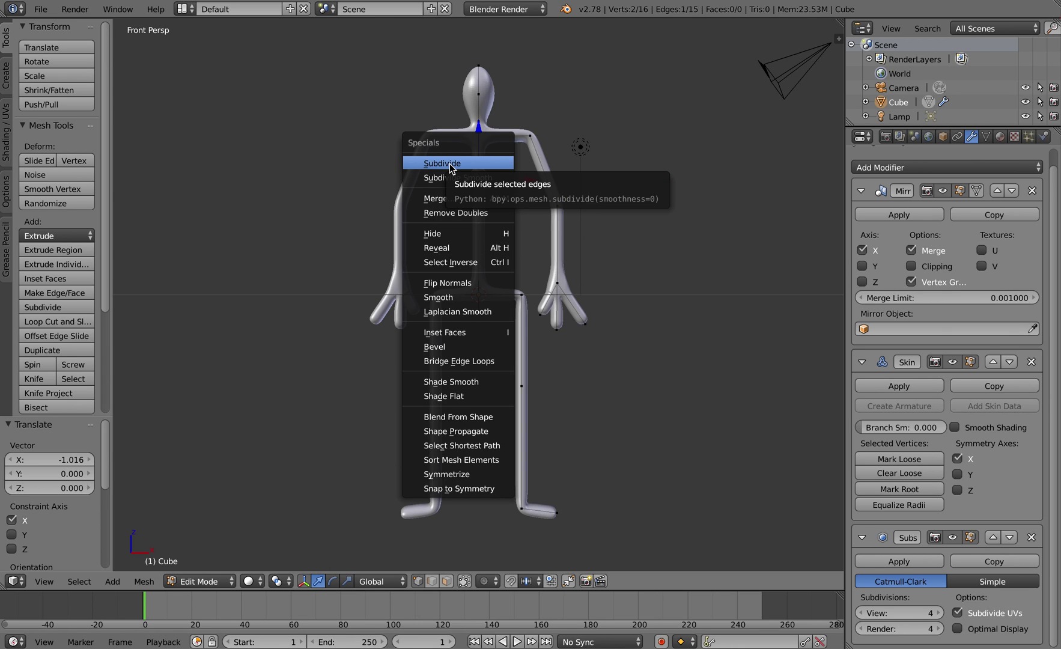
left_click(451, 165)
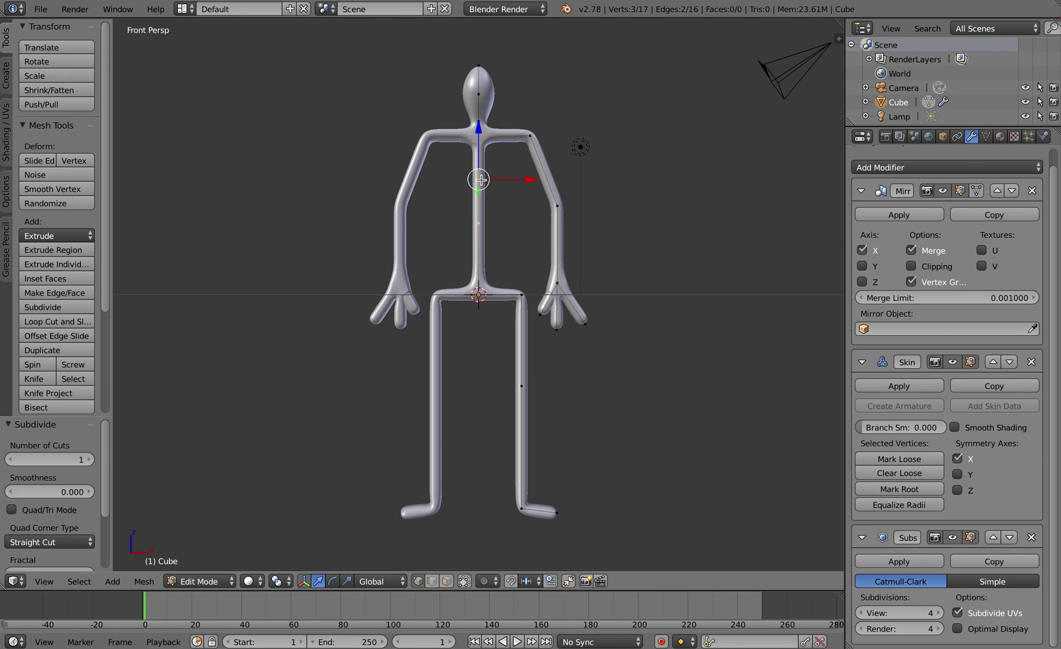
right_click(480, 179)
key("ctrl+a")
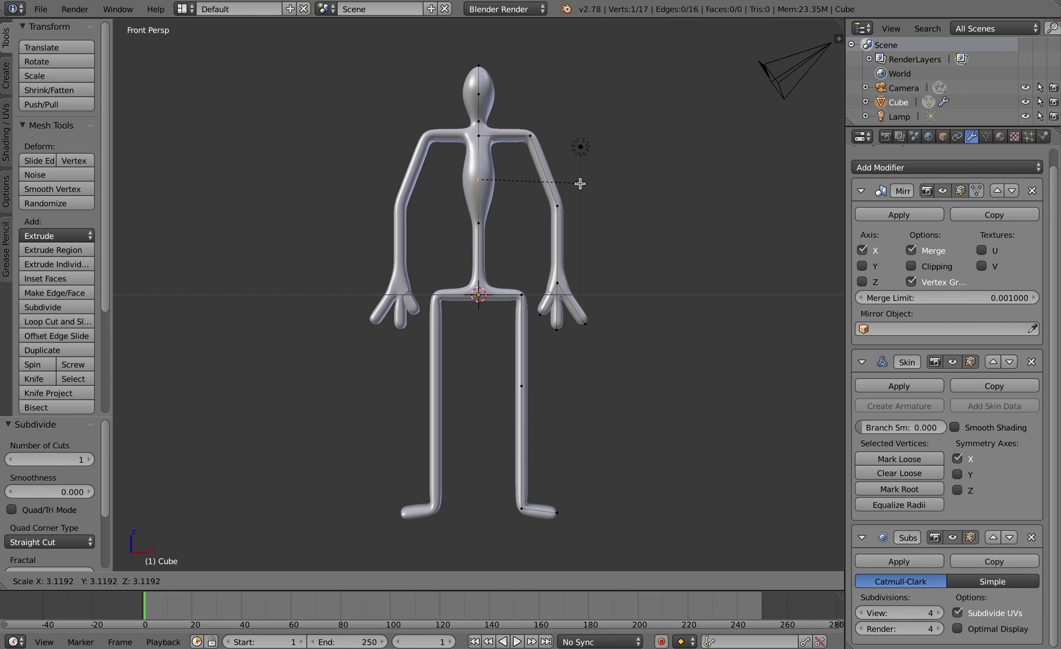
left_click(580, 184)
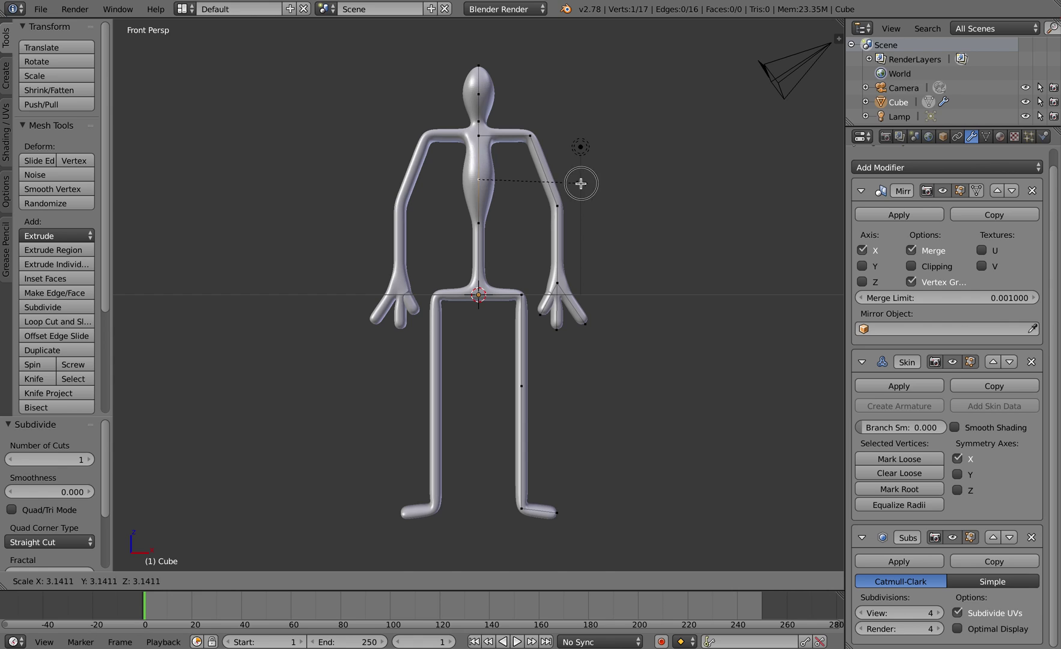
- Pull the hip vertex inward along X and widen the chest's skin radius
right_click(521, 295)
key("g")
key("x")
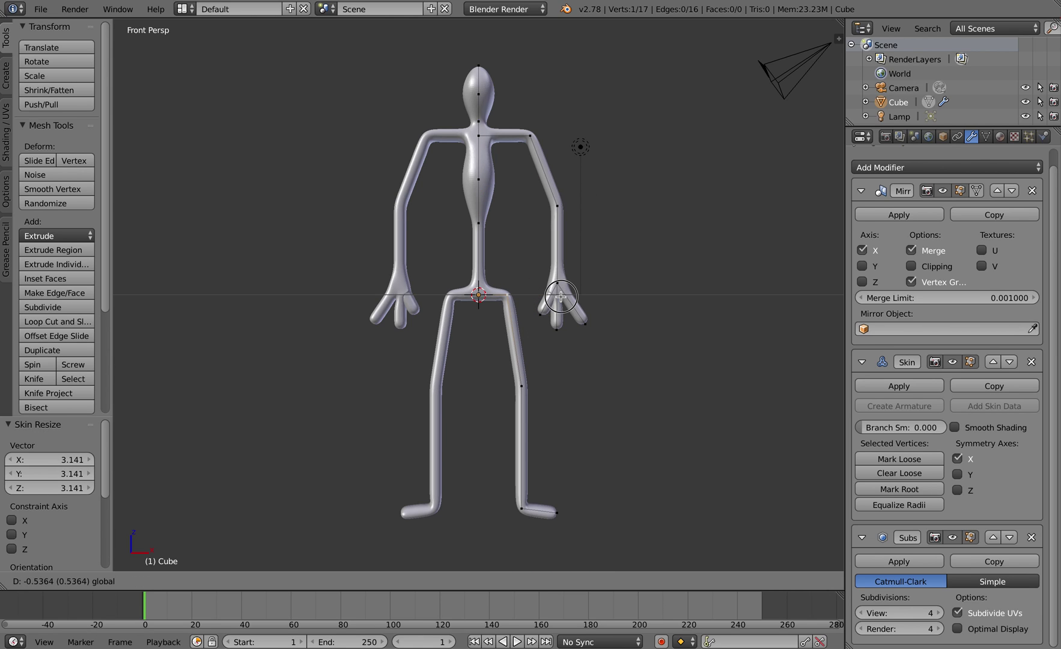
left_click(560, 291)
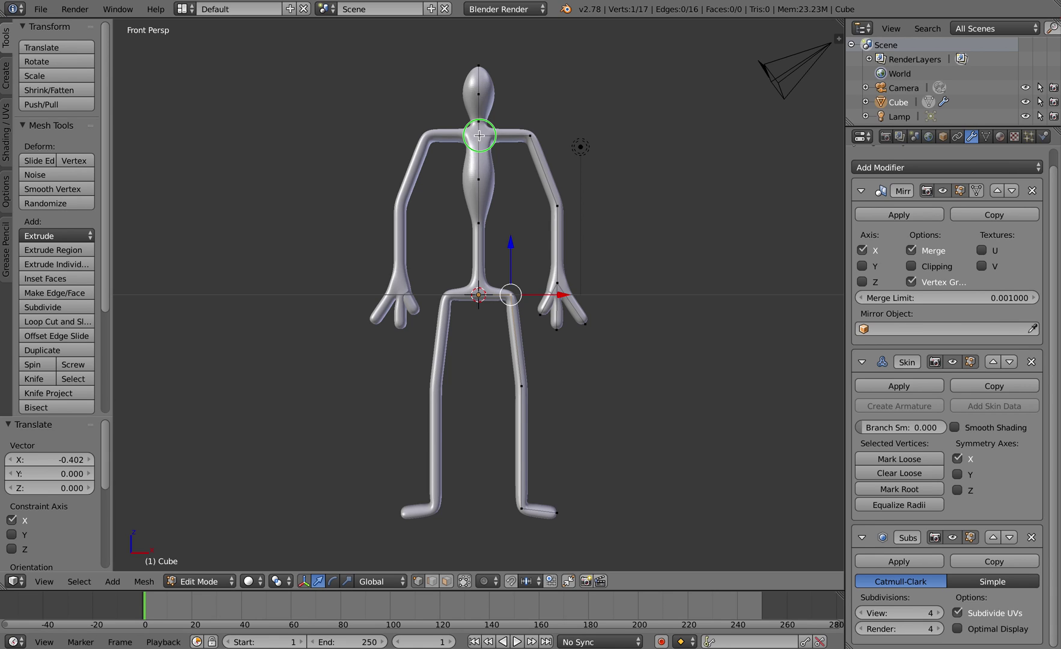
right_click(479, 135)
key("ctrl+a")
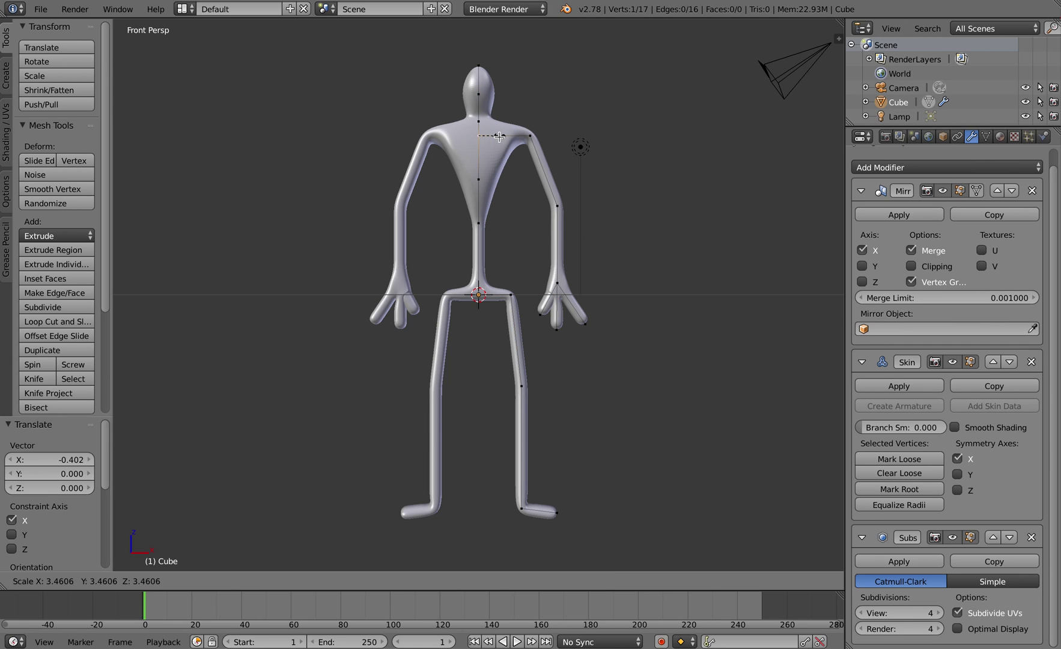
left_click(500, 137)
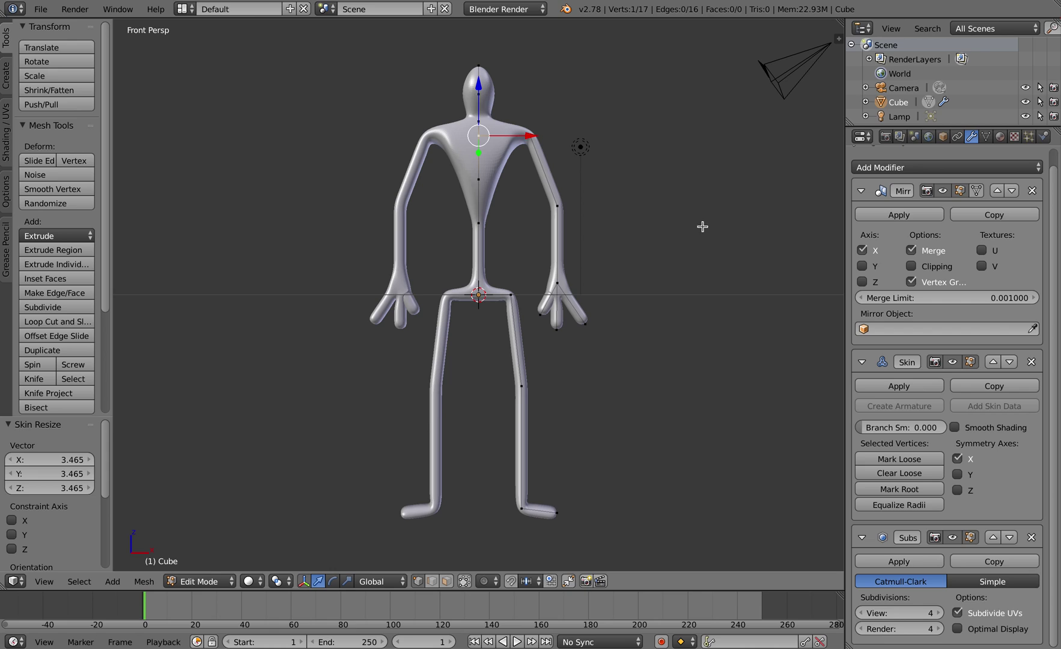
- Shrink the hand's skin radius to 0.772, then to 0.380 for slender fingers
right_click(584, 324)
key("ctrl+a")
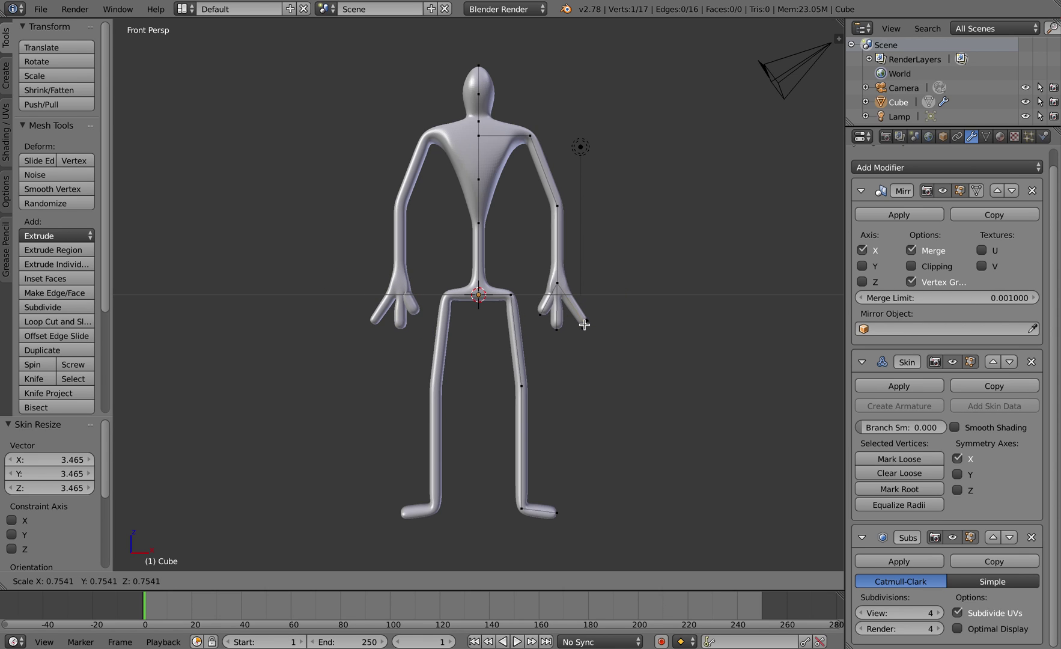
left_click(578, 353)
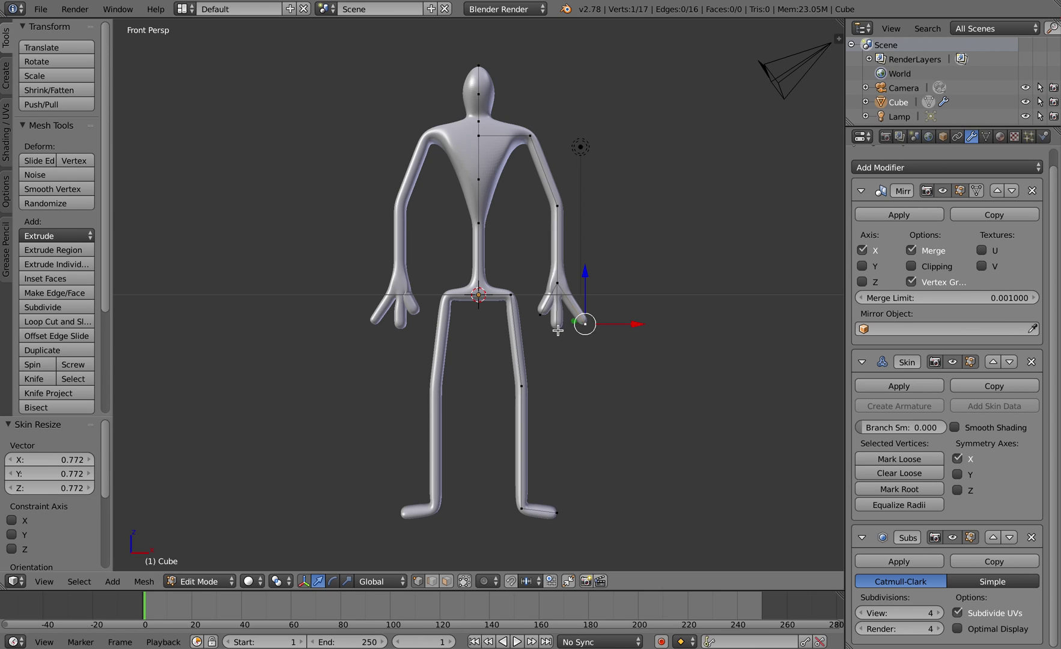
key("ctrl+a")
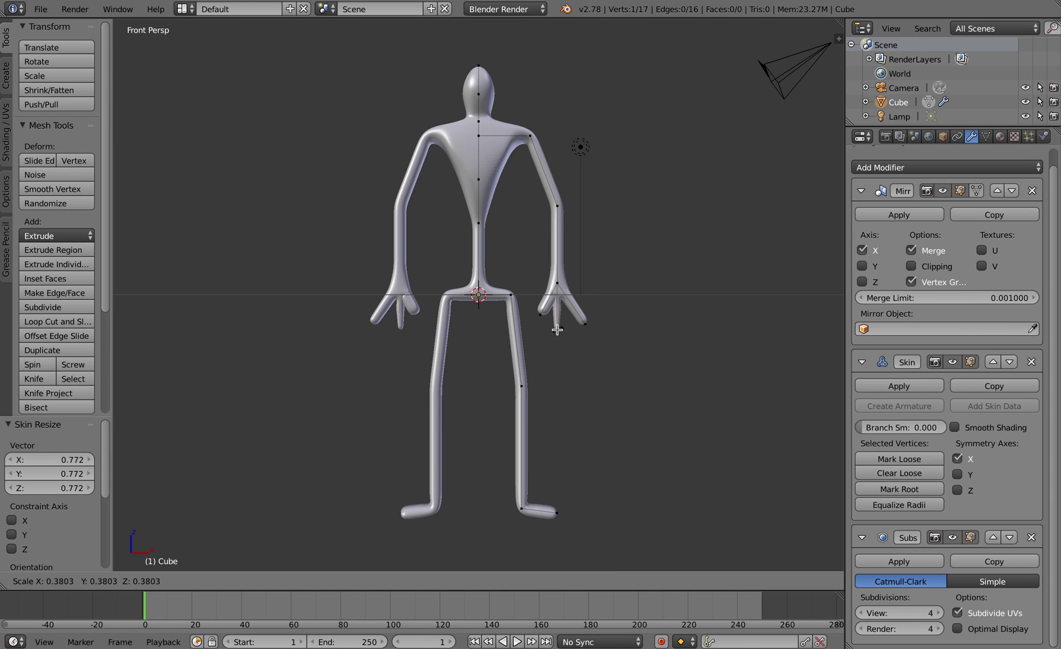
left_click(557, 329)
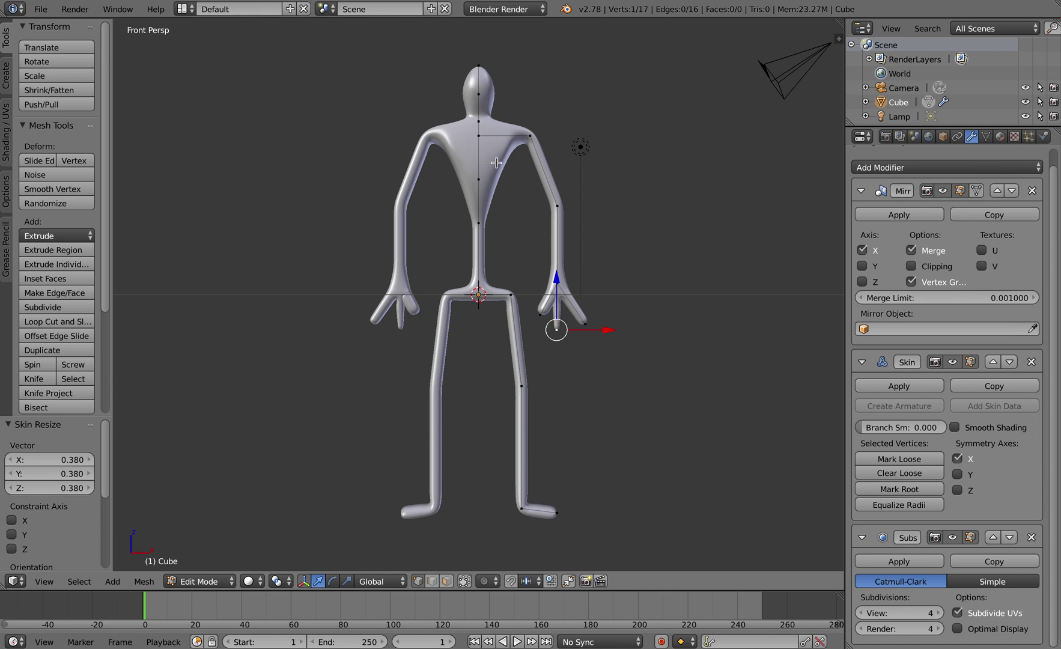
left_click(203, 581)
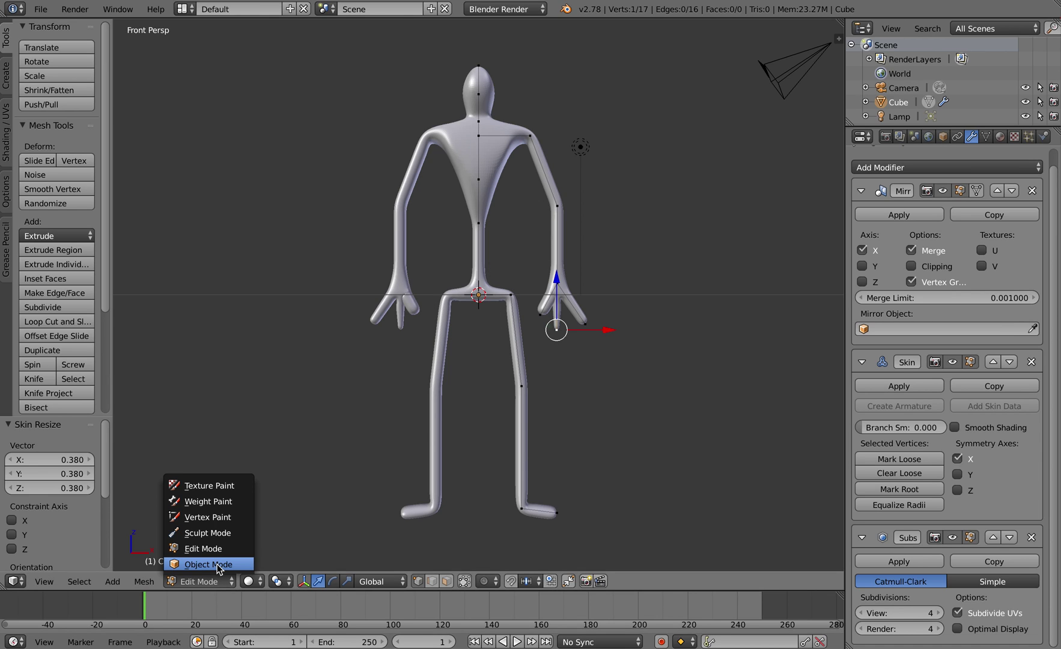
- In Object Mode, apply the Mirror modifier and create an armature from the Skin modifier
left_click(217, 565)
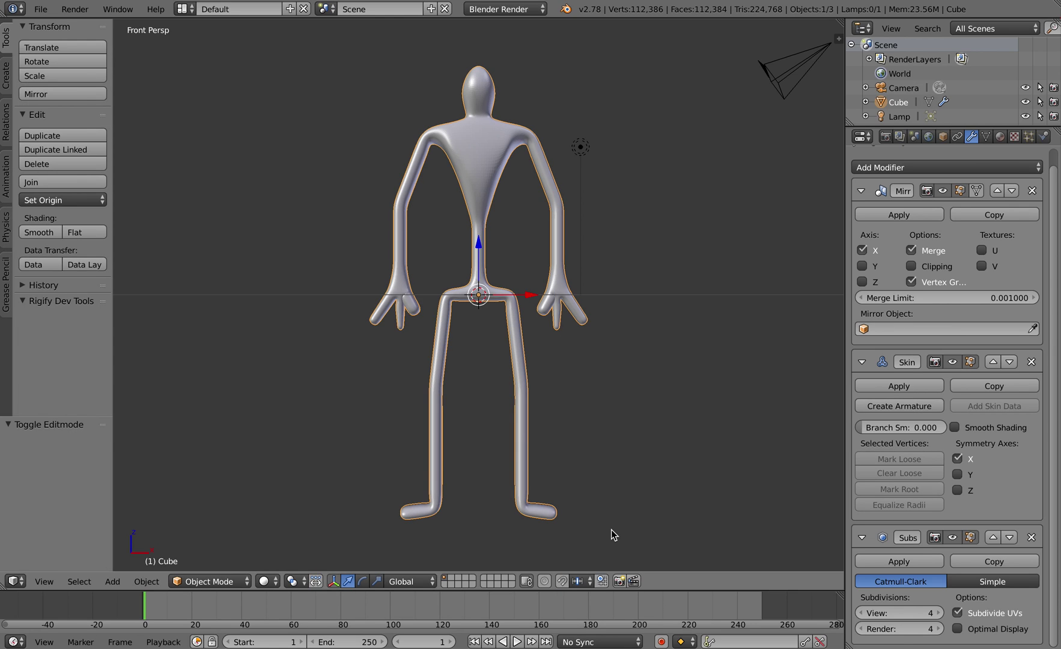
left_click(908, 215)
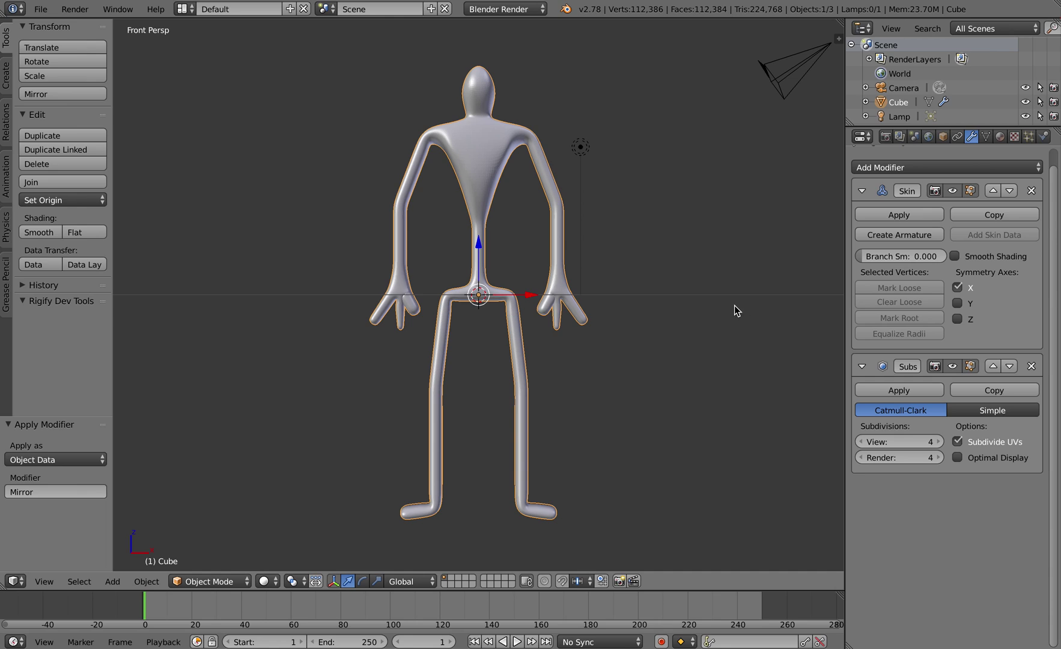
left_click(890, 236)
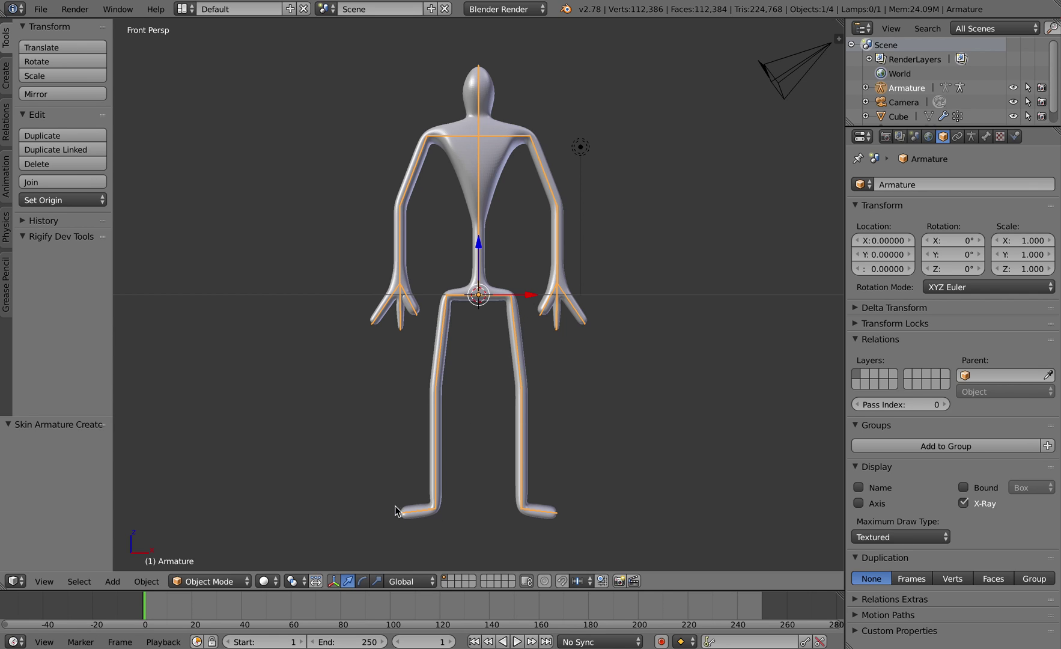
left_click(234, 582)
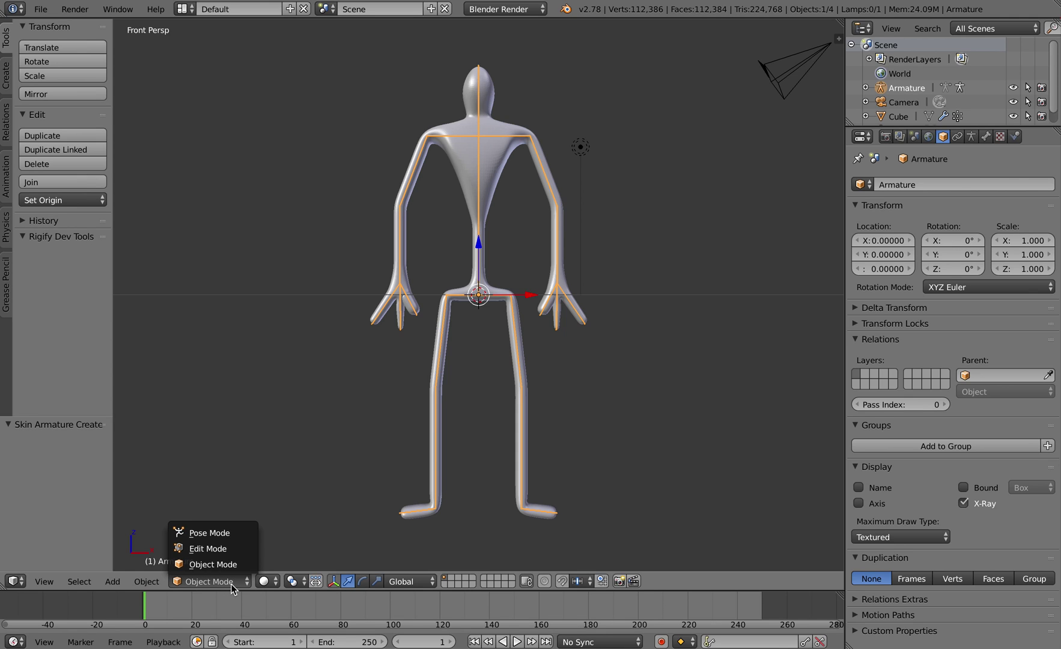
- In Pose Mode, rotate the right upper-arm bone by about -11° so the arm tilts outward
left_click(230, 534)
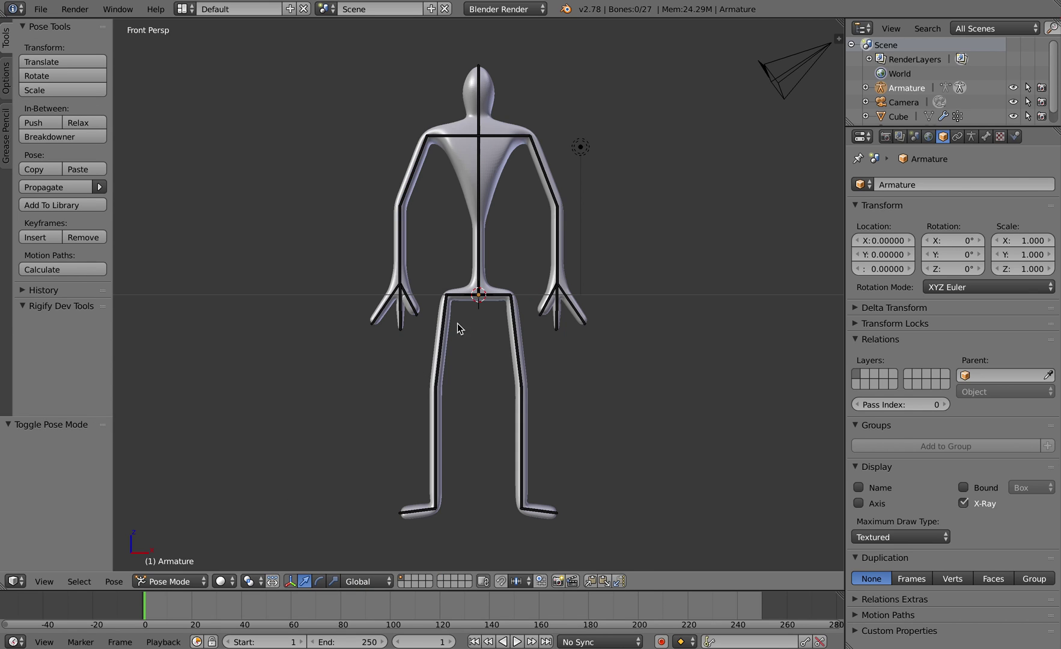
right_click(531, 140)
key("r")
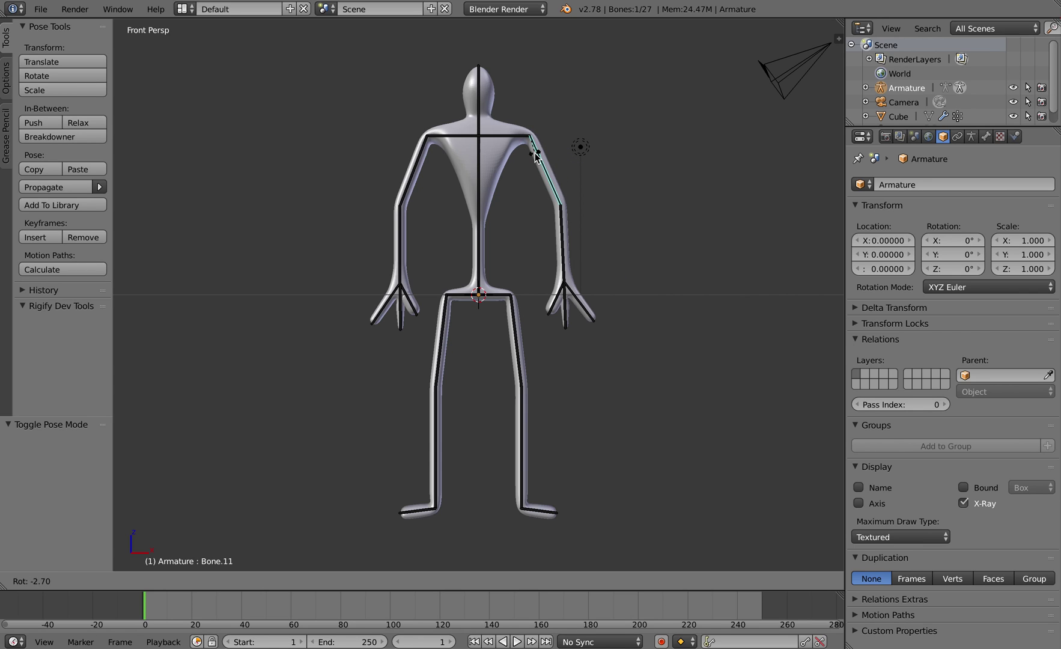
left_click(539, 158)
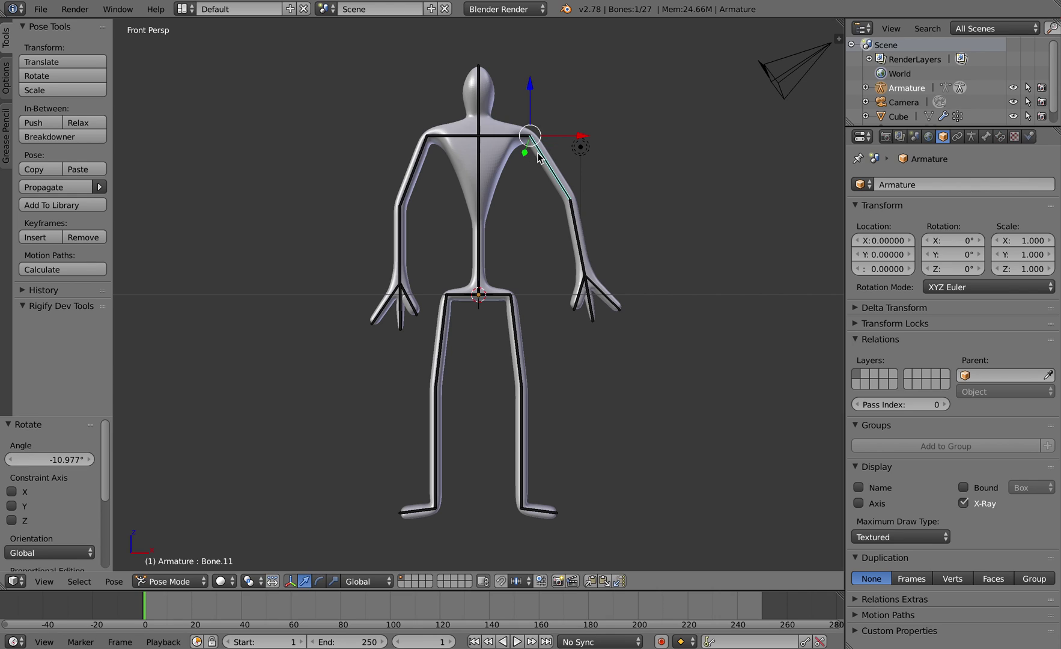